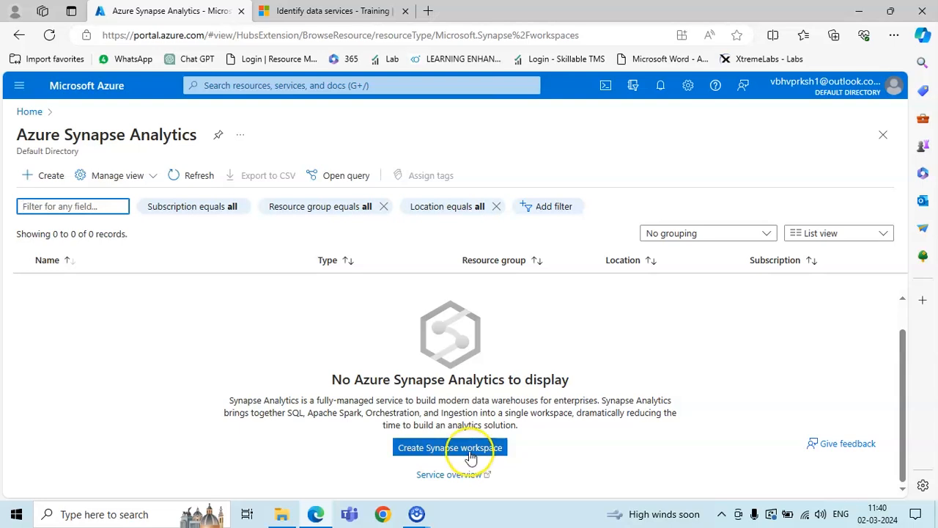
# Start a new Synapse workspace and confirm MSDN Platforms Subscription as its subscription
pyautogui.click(471, 455)
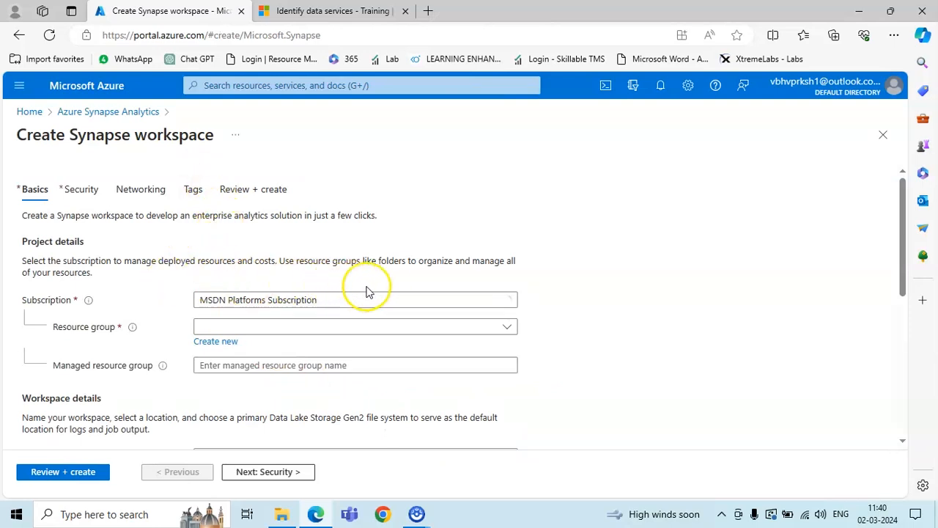
pyautogui.click(398, 303)
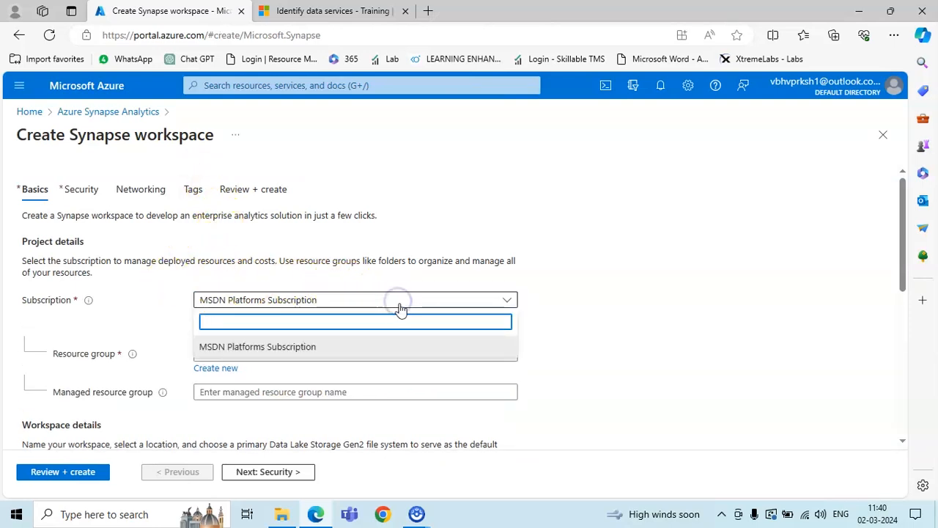
pyautogui.click(402, 303)
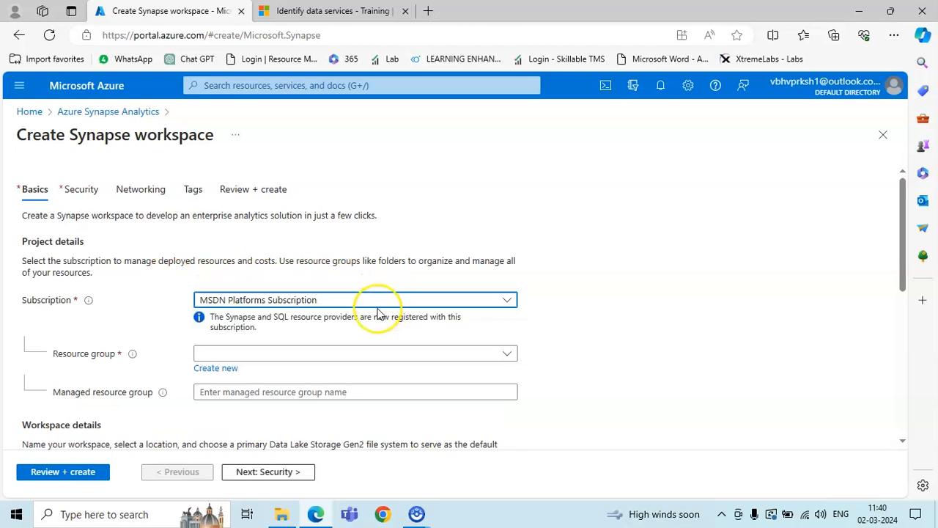
pyautogui.click(509, 300)
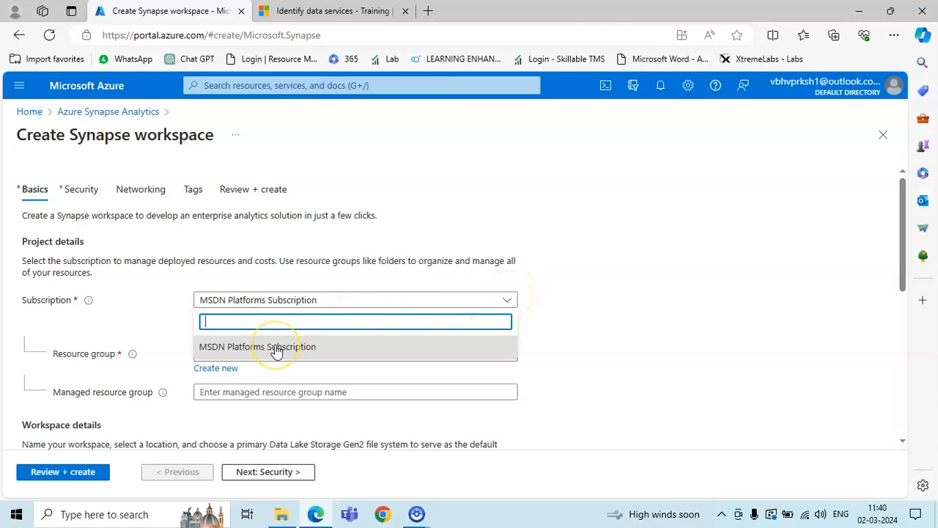
pyautogui.click(105, 315)
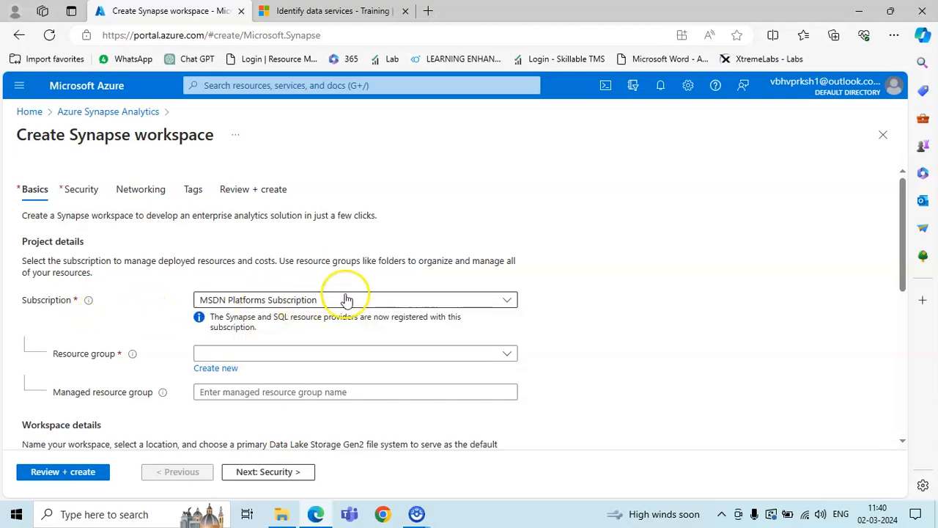
pyautogui.click(496, 302)
pyautogui.click(497, 302)
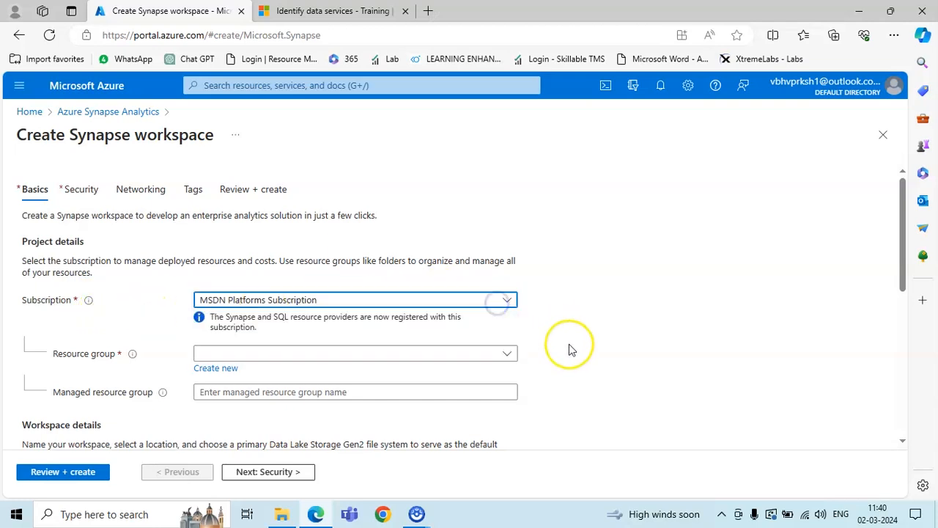
pyautogui.click(45, 357)
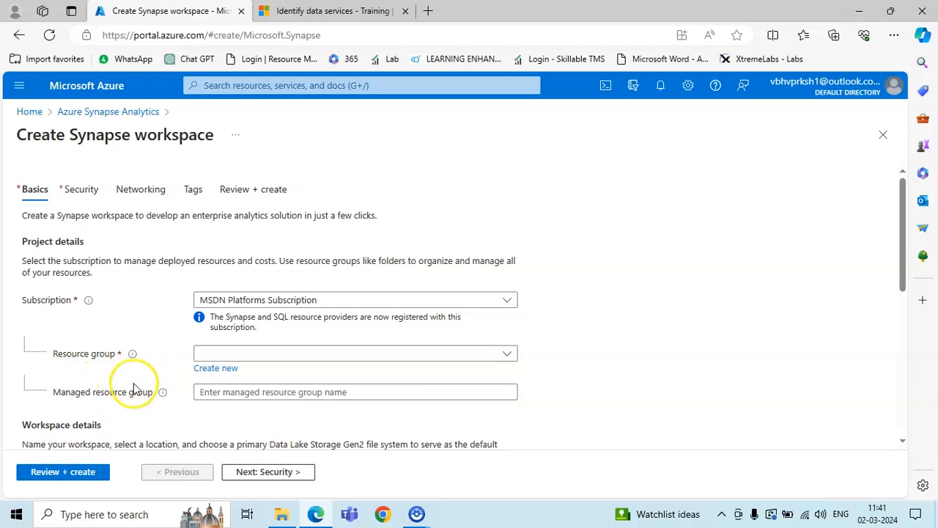
# Switch to the Learn article and review the Azure Synapse Analytics section
pyautogui.click(312, 11)
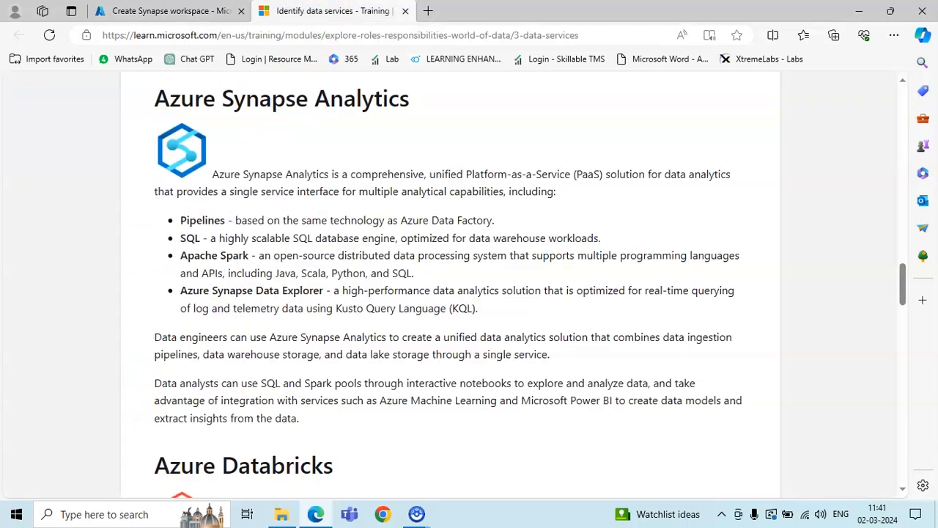
pyautogui.moveTo(156, 92); pyautogui.dragTo(415, 89)
pyautogui.click(357, 238)
pyautogui.scroll(15, 339, 251)
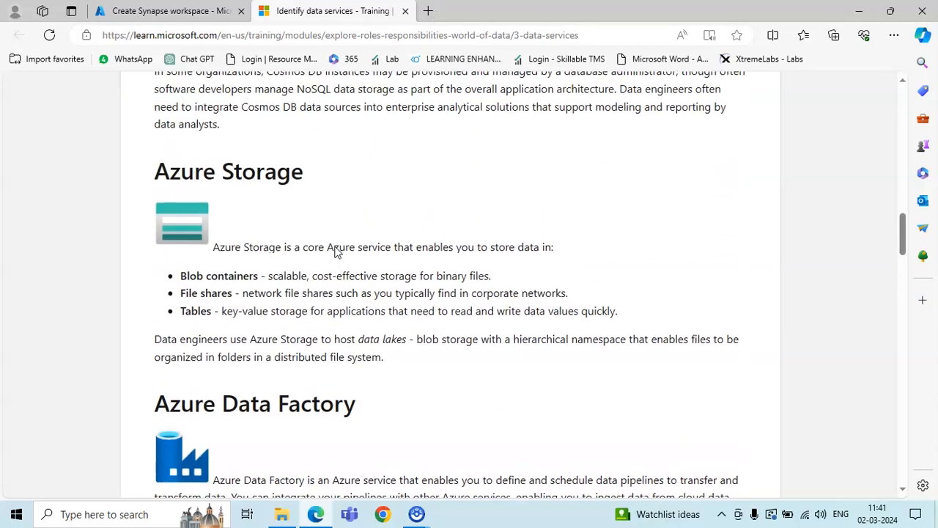
pyautogui.scroll(-2, 307, 275)
pyautogui.moveTo(146, 162); pyautogui.dragTo(325, 178)
# Scroll through the rest of the data services article, then return to the workspace form
pyautogui.scroll(8, 297, 270)
pyautogui.scroll(2, 298, 270)
pyautogui.scroll(-18, 257, 283)
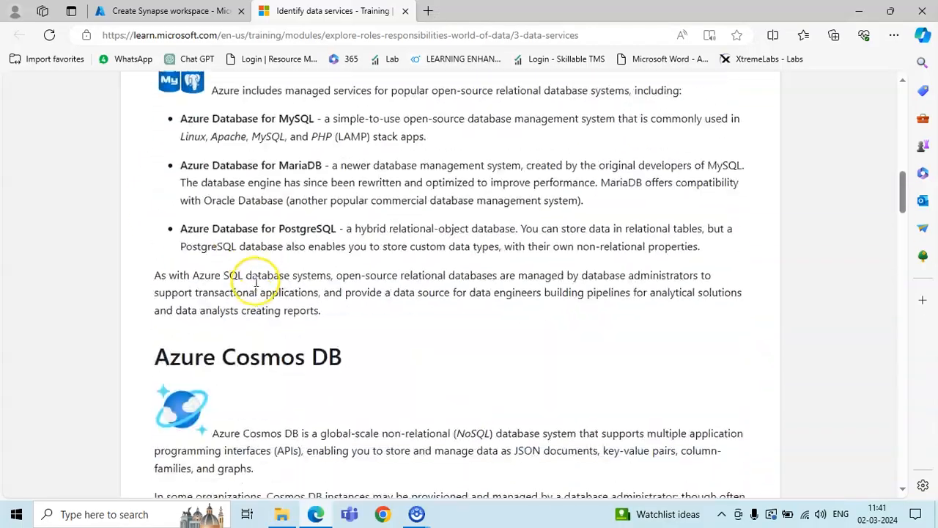
pyautogui.scroll(-15, 256, 280)
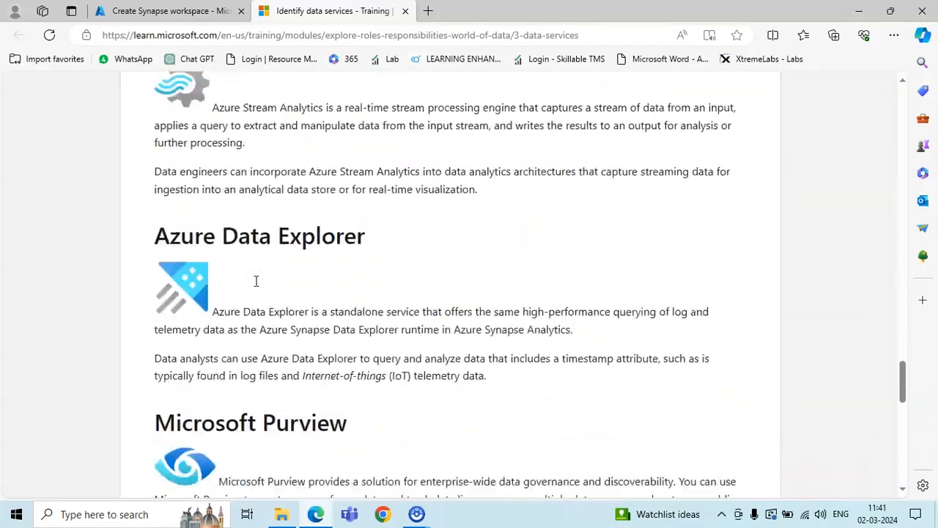
pyautogui.scroll(20, 256, 281)
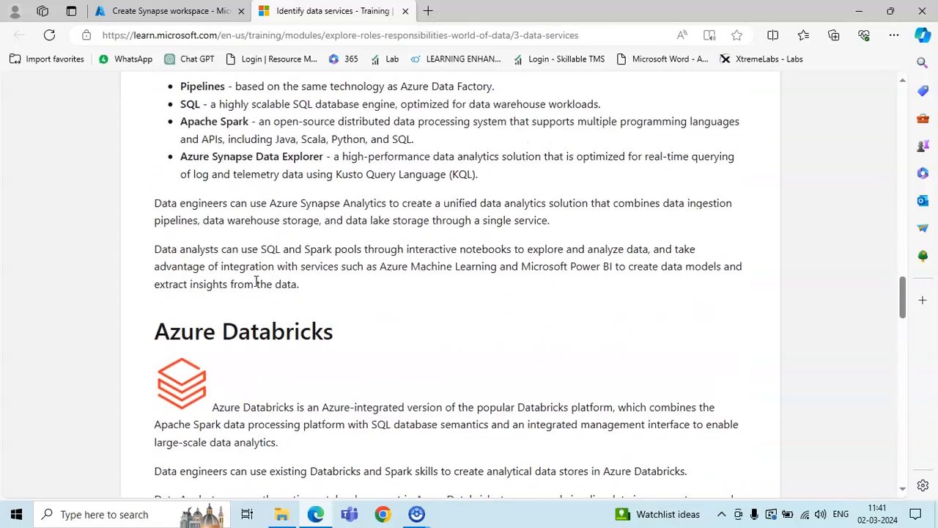
pyautogui.scroll(-2, 249, 147)
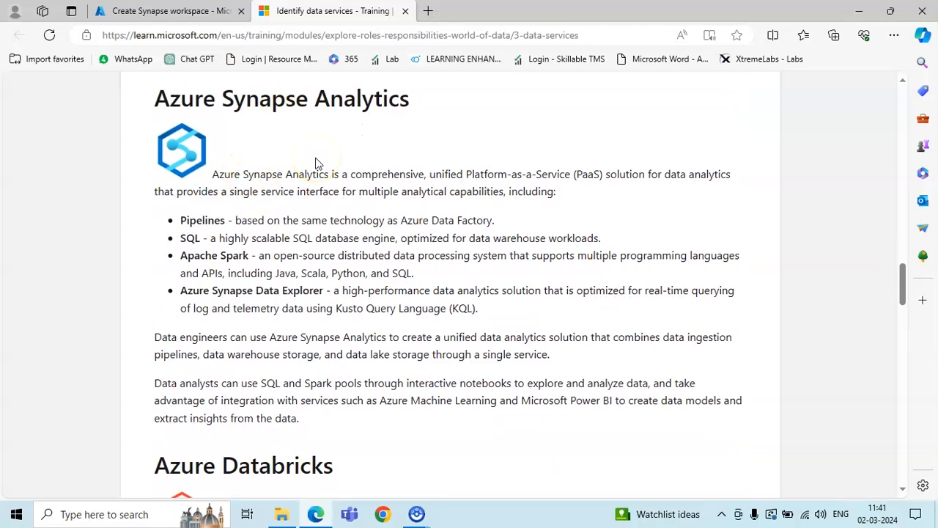
pyautogui.hotkey('ctrl', 'shift', 'Tab')
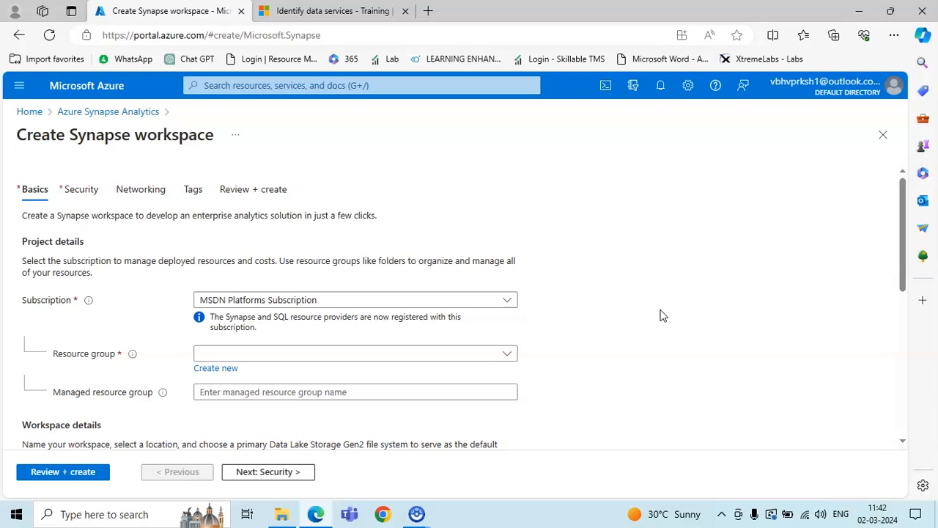
# Check the Resource group dropdown for an existing group, finding it empty
pyautogui.click(592, 310)
pyautogui.click(352, 396)
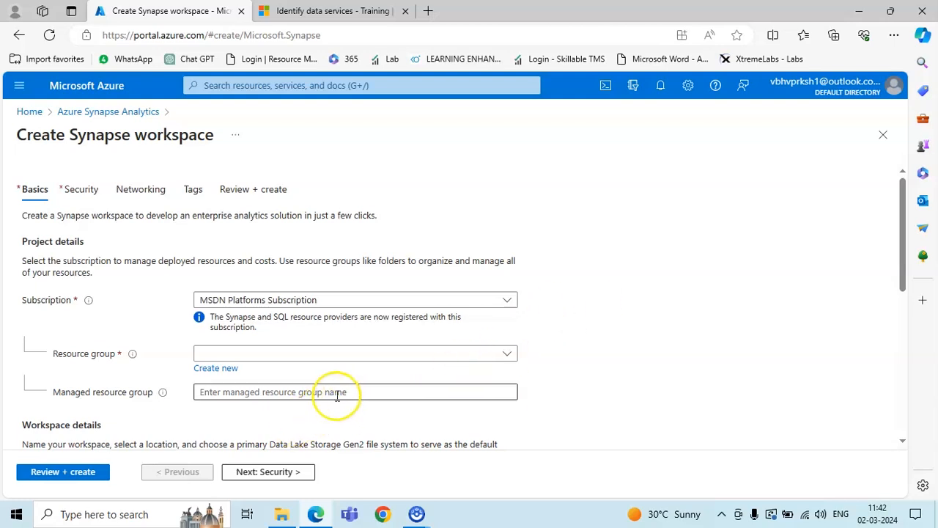
pyautogui.click(503, 356)
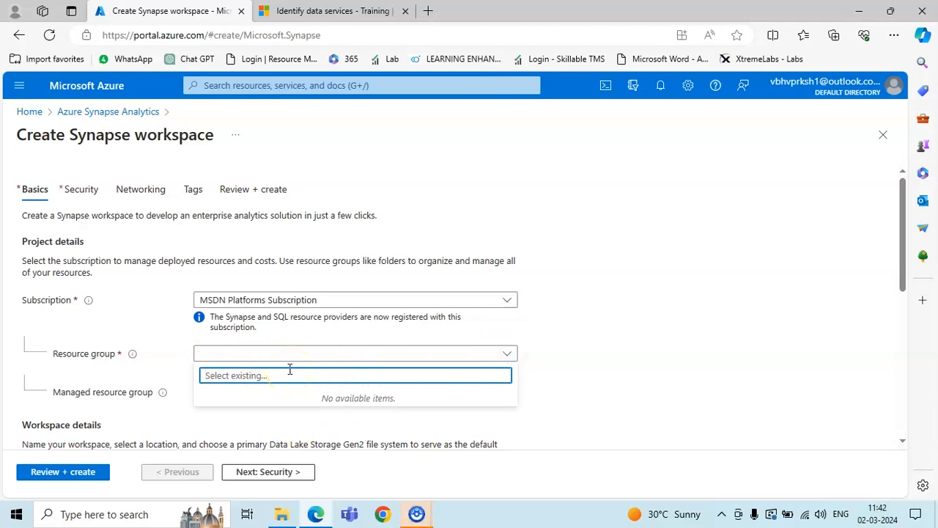
pyautogui.click(507, 351)
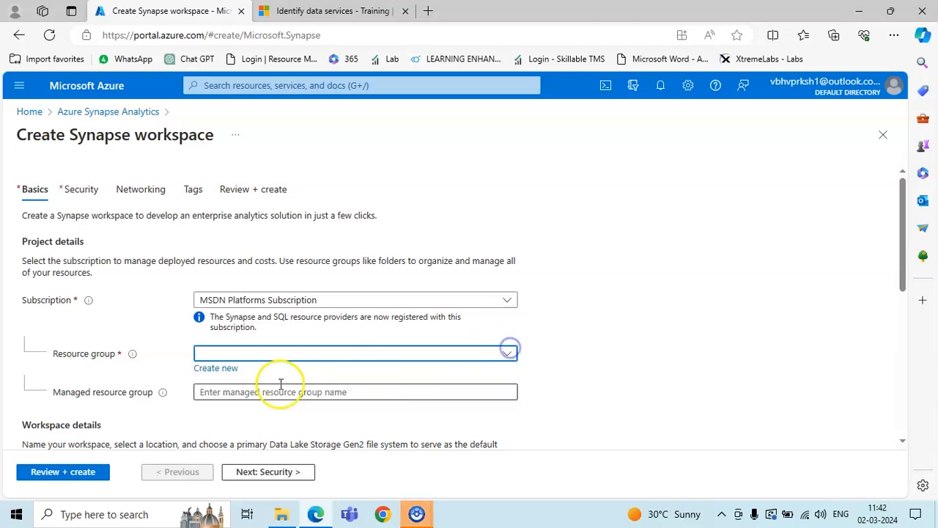
# Create a new resource group named Basics_of_Data_anaalytics_in_azure
pyautogui.click(222, 368)
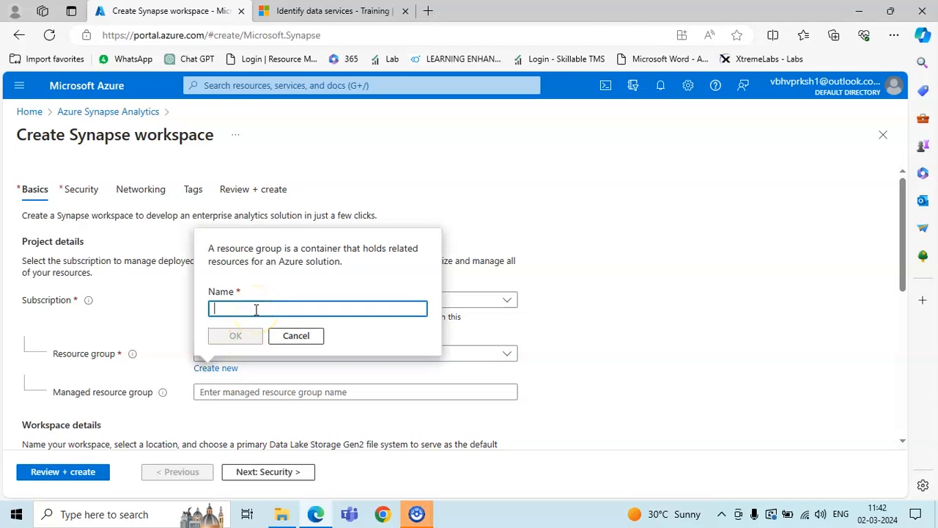
pyautogui.write('B')
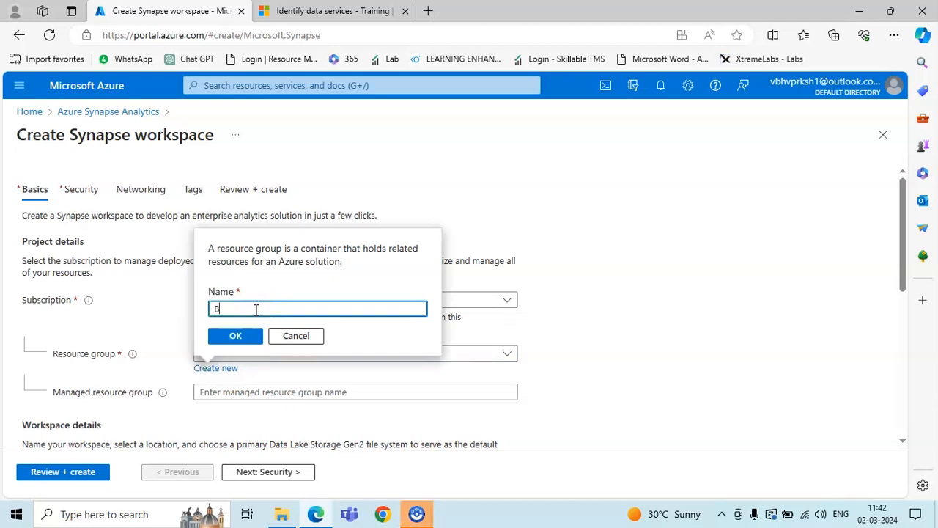
pyautogui.write('a')
pyautogui.press('BackSpace')
pyautogui.write('asics fo')
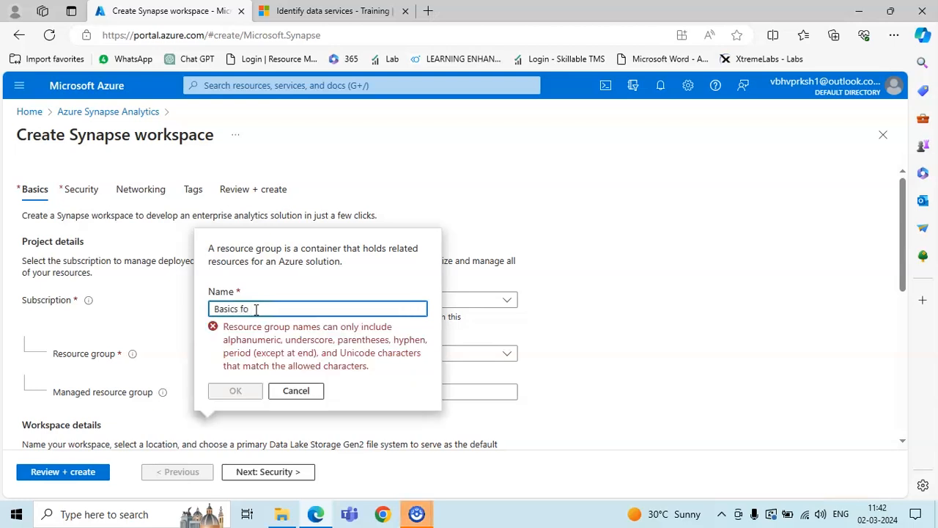
pyautogui.press('BackSpace')
pyautogui.press('BackSpace')
pyautogui.write('of')
pyautogui.press('BackSpace')
pyautogui.press('BackSpace')
pyautogui.write('_')
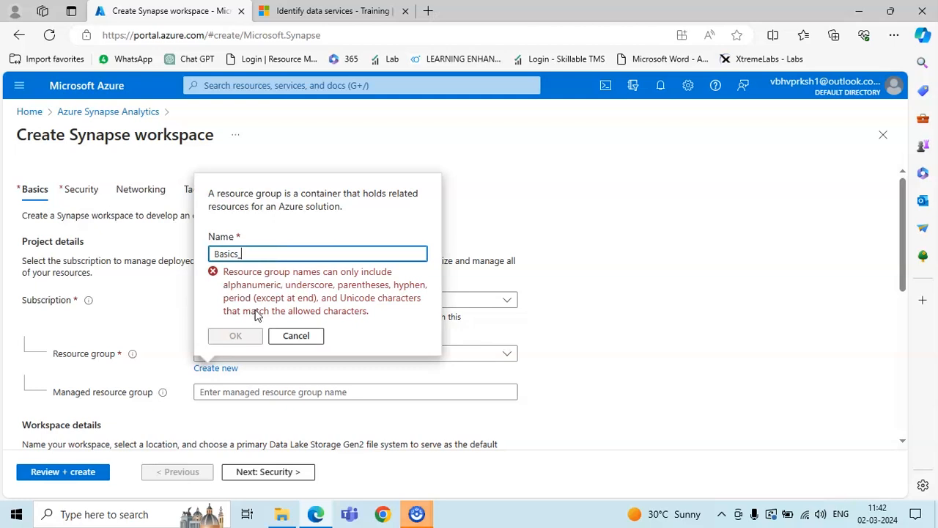
pyautogui.write('of_Data_ana')
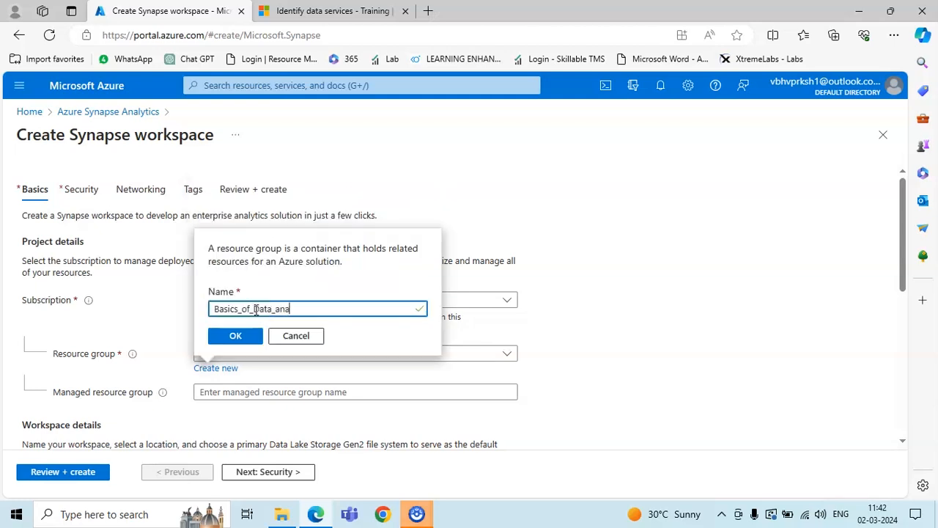
pyautogui.write('alytics_in_azure')
pyautogui.click(235, 335)
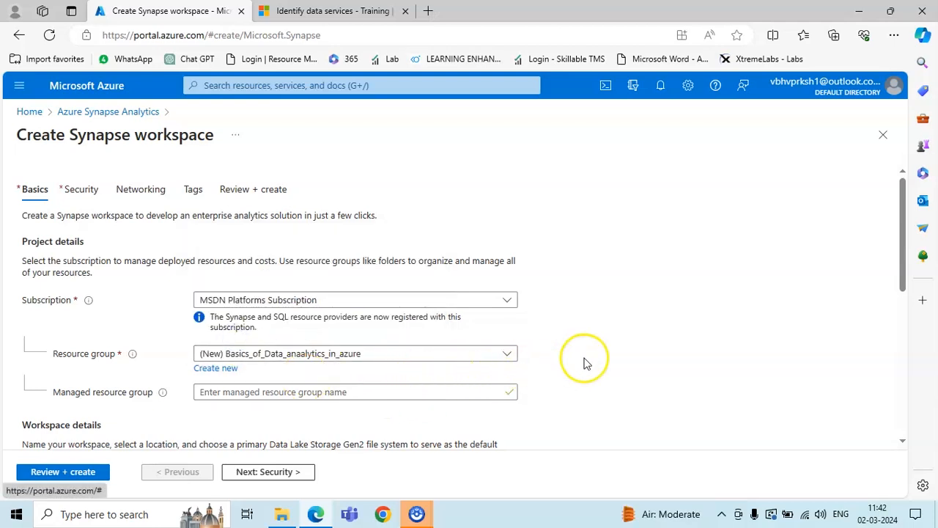
# Enter Basics_data as the workspace name and check its validation errors
pyautogui.scroll(-1, 584, 362)
pyautogui.click(469, 306)
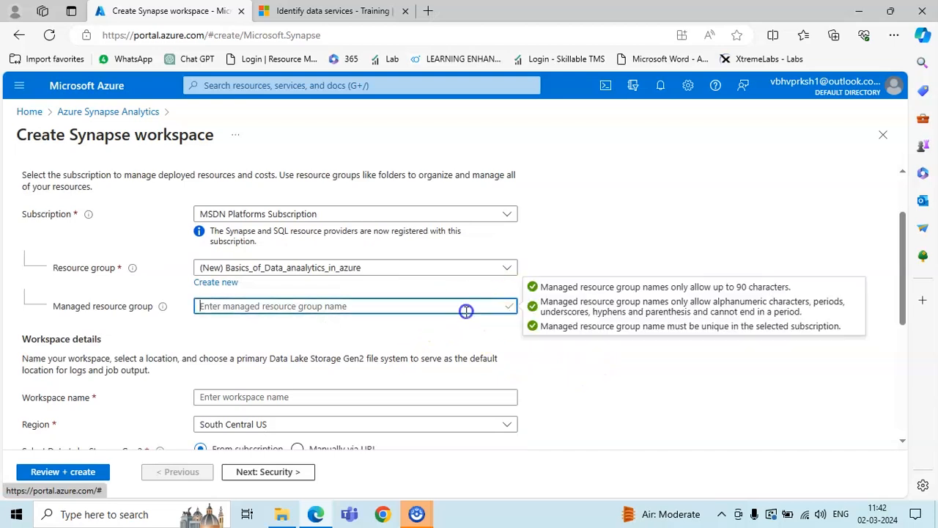
pyautogui.click(597, 362)
pyautogui.scroll(-1, 429, 384)
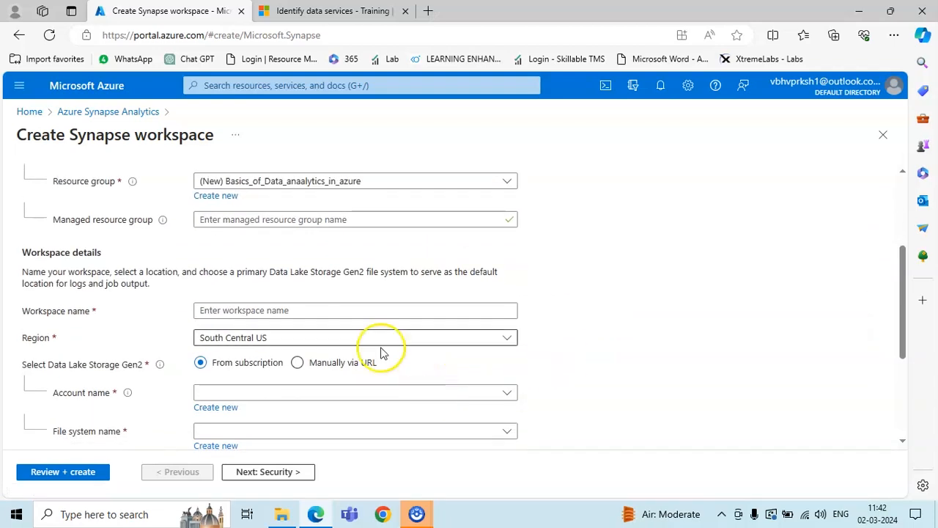
pyautogui.click(349, 311)
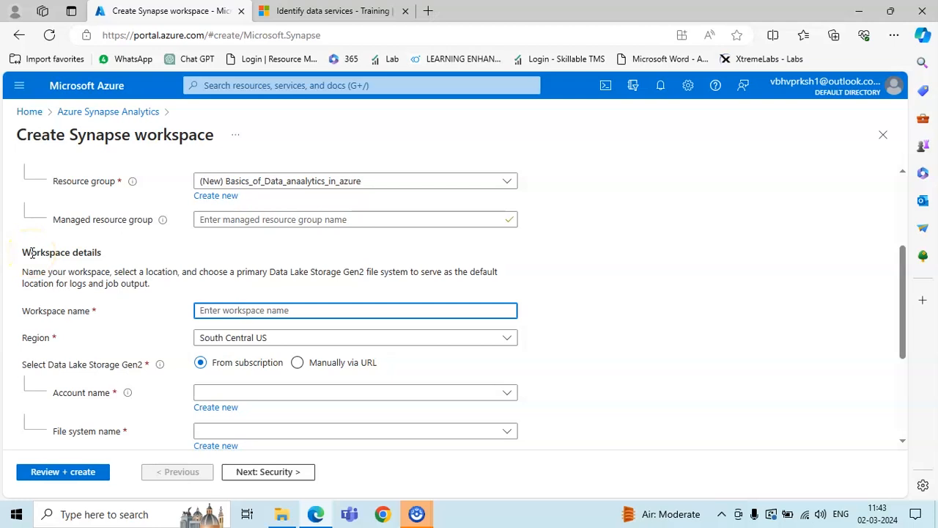
pyautogui.write('Basics')
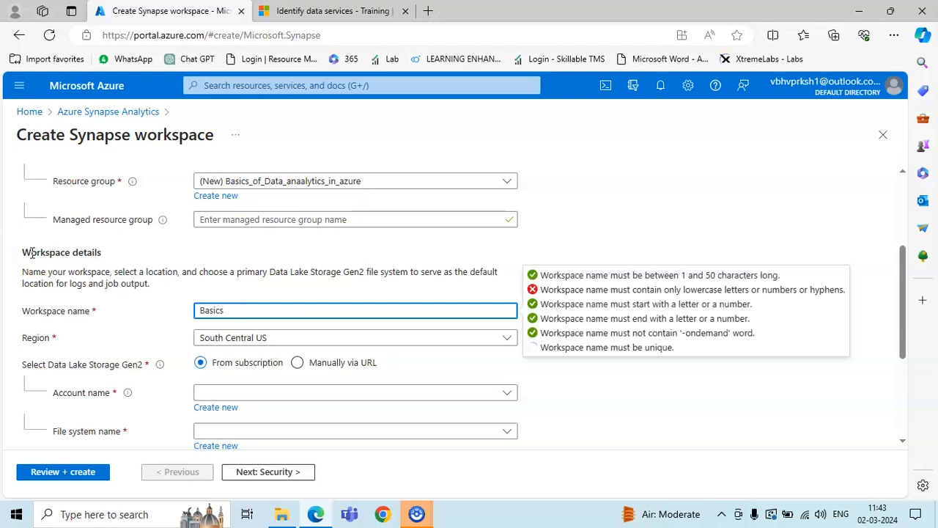
pyautogui.write('_data_analytics')
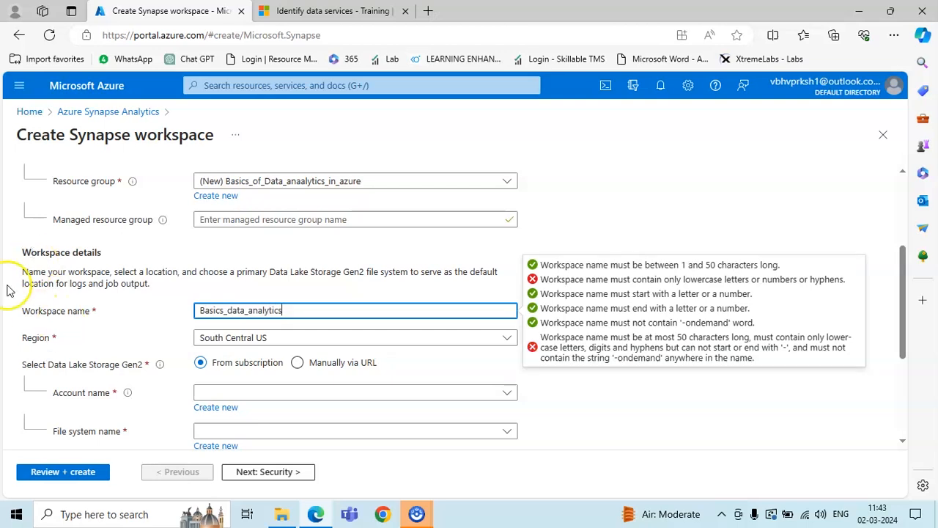
pyautogui.click(91, 337)
# Correct the workspace name to lowercase basicdataanalysis so it passes validation
pyautogui.click(330, 310)
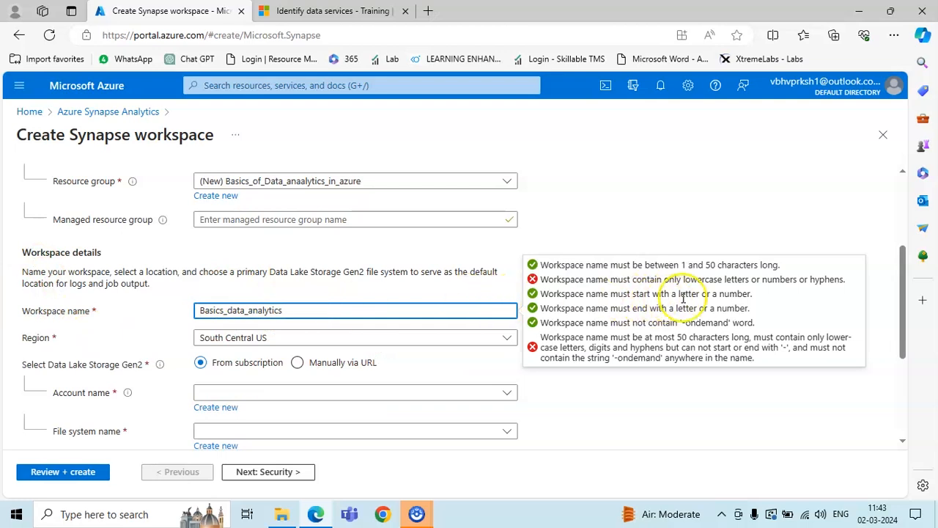
pyautogui.click(204, 310)
pyautogui.press('BackSpace')
pyautogui.write('b')
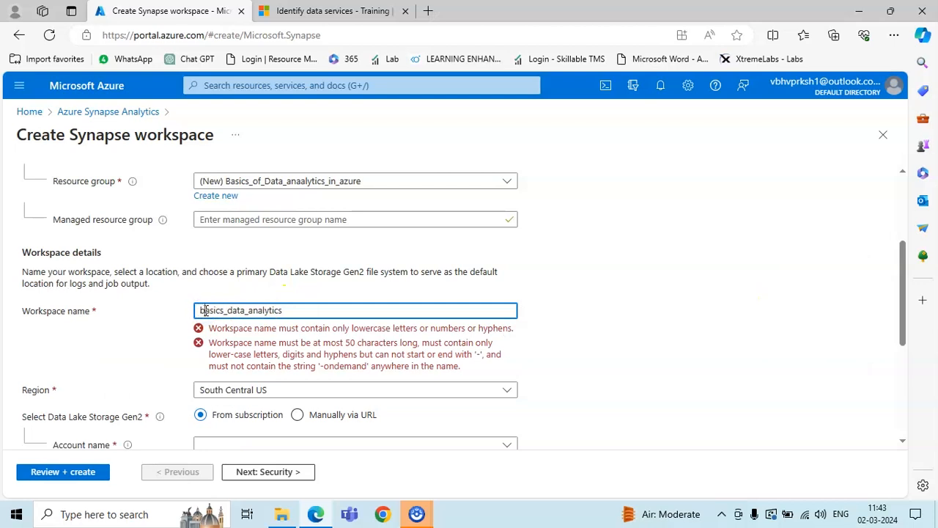
pyautogui.click(404, 269)
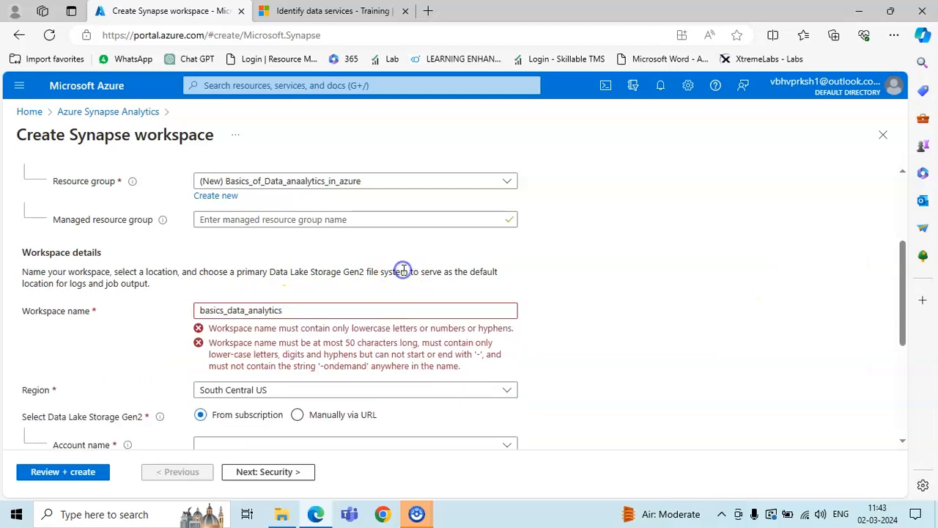
pyautogui.click(393, 308)
pyautogui.press('BackSpace')
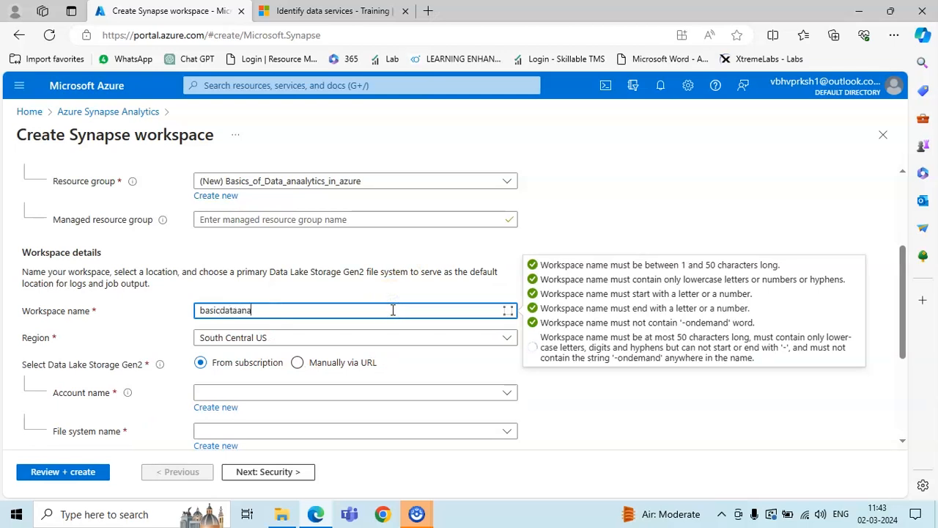
pyautogui.write('sis')
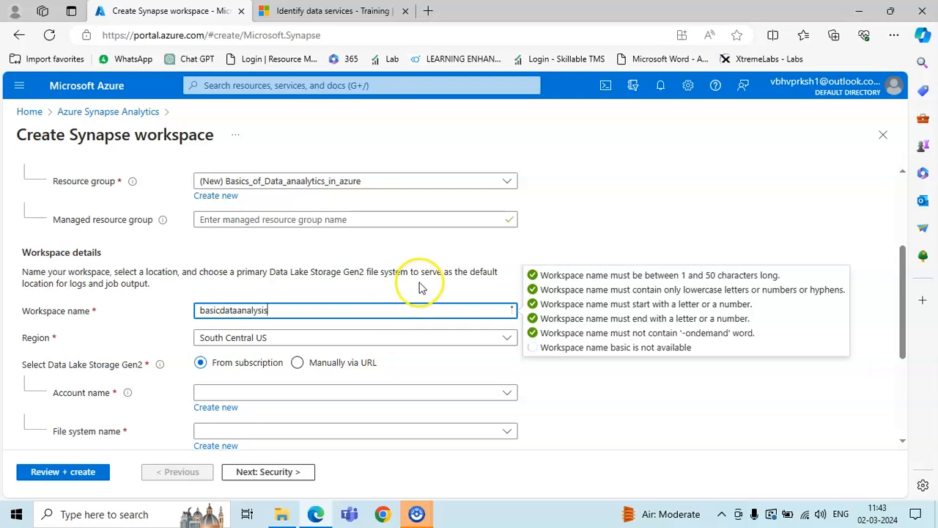
pyautogui.click(460, 275)
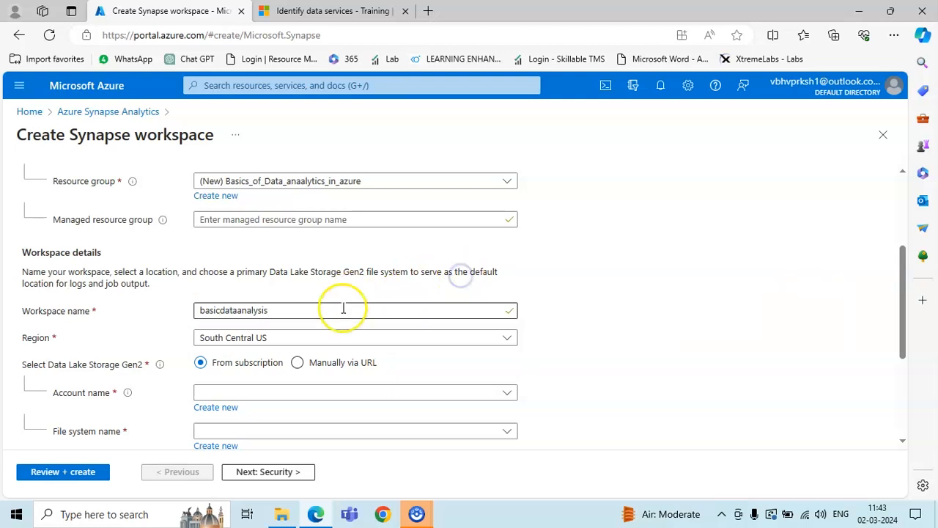
# Browse the Region dropdown's list of available regions
pyautogui.click(501, 340)
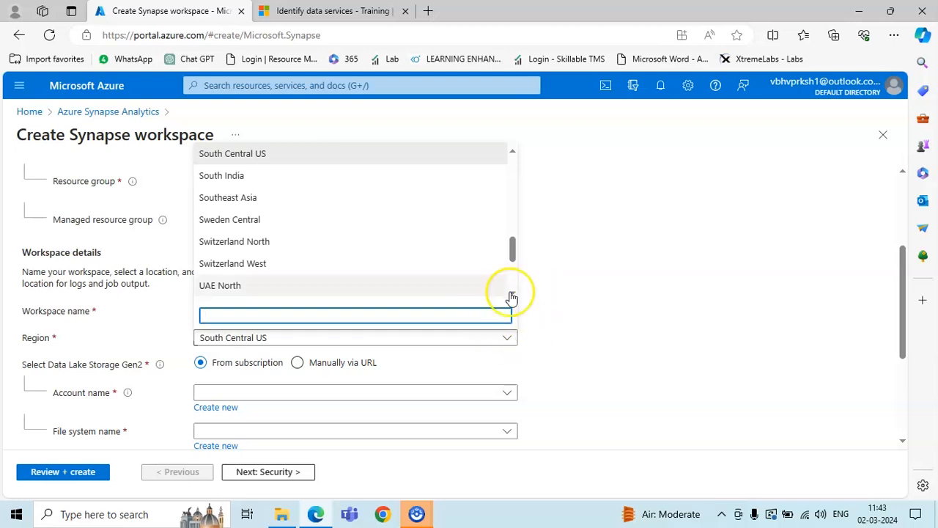
pyautogui.click(563, 332)
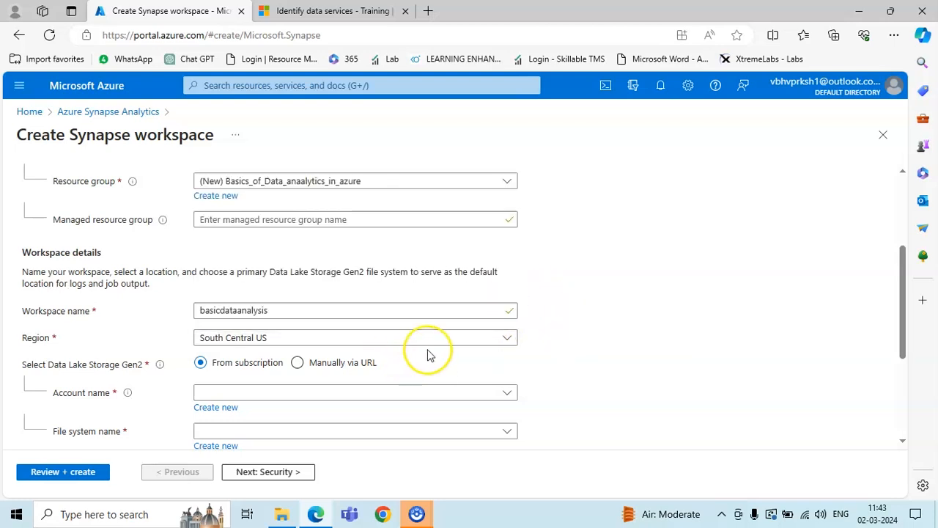
pyautogui.click(510, 338)
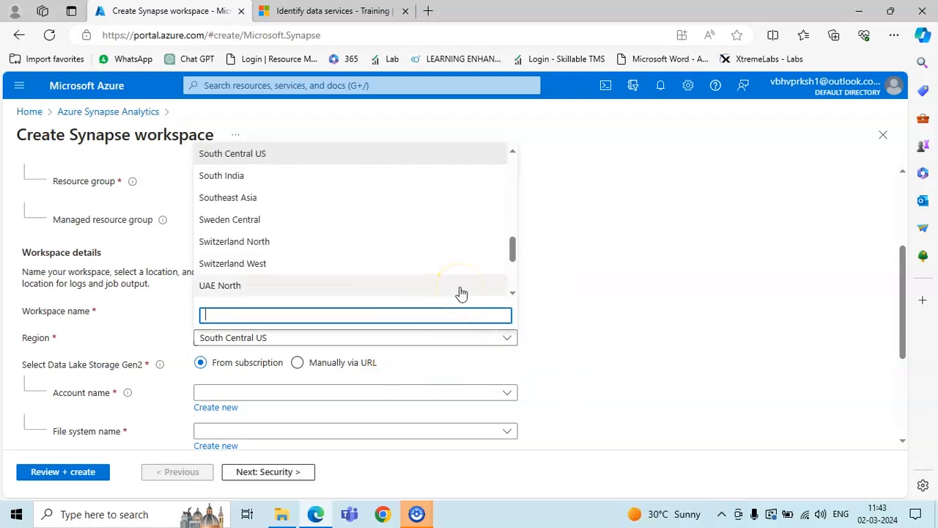
pyautogui.scroll(1, 408, 266)
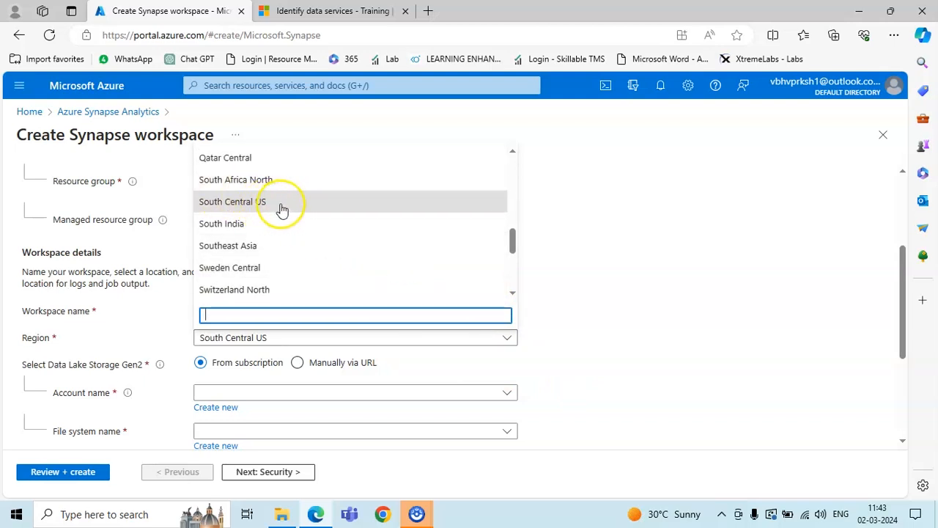
pyautogui.scroll(1, 293, 224)
pyautogui.scroll(8, 294, 226)
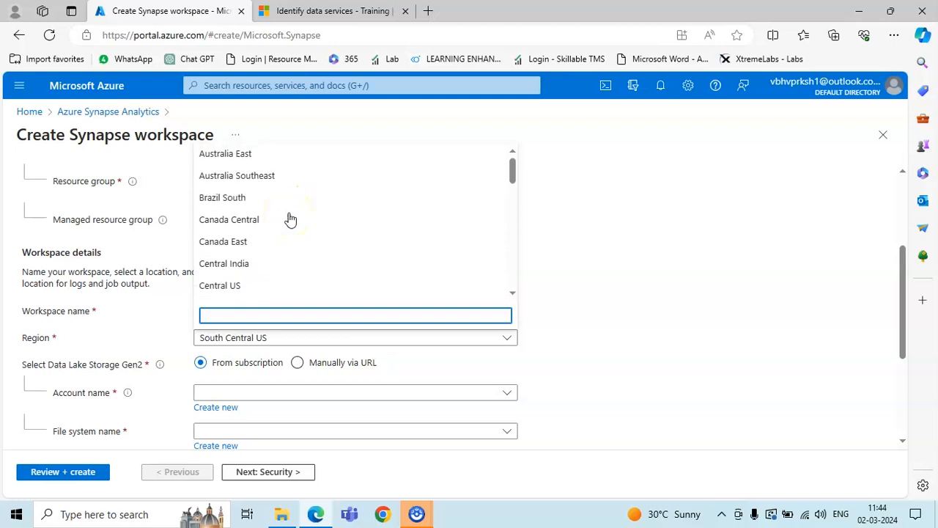
pyautogui.scroll(-8, 290, 219)
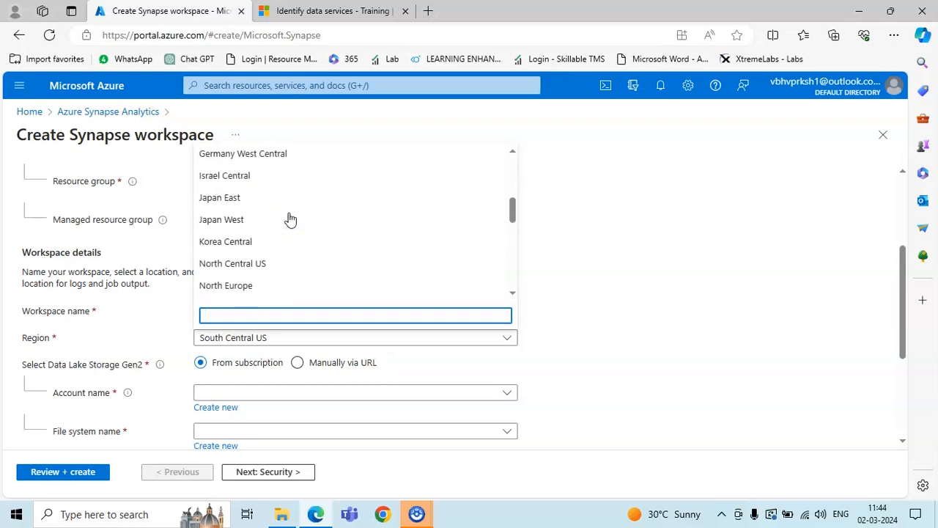
pyautogui.scroll(-5, 290, 218)
# Select South India as the workspace region
pyautogui.click(288, 280)
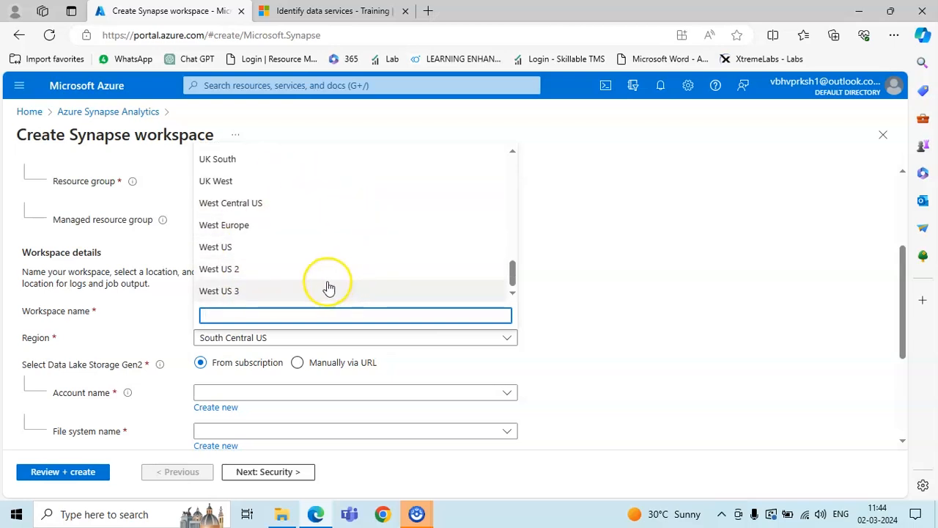
pyautogui.scroll(5, 354, 277)
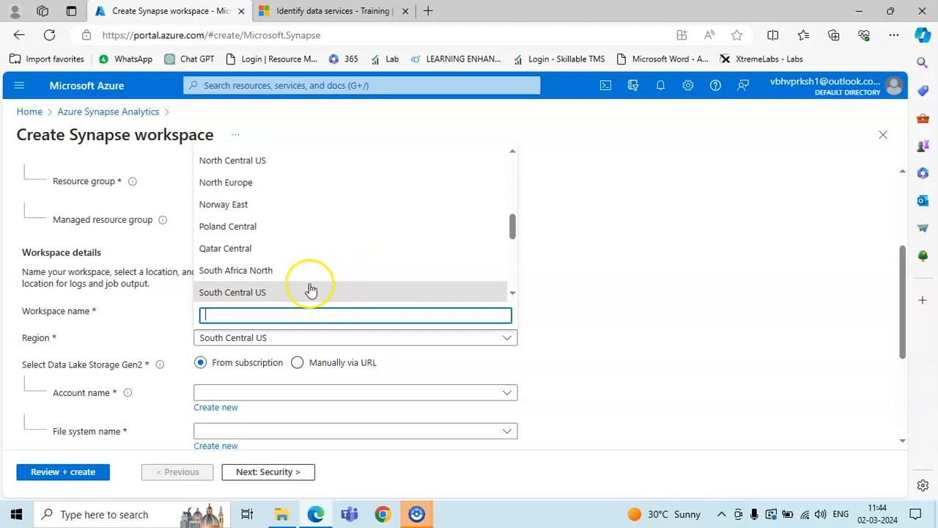
pyautogui.scroll(-1, 292, 295)
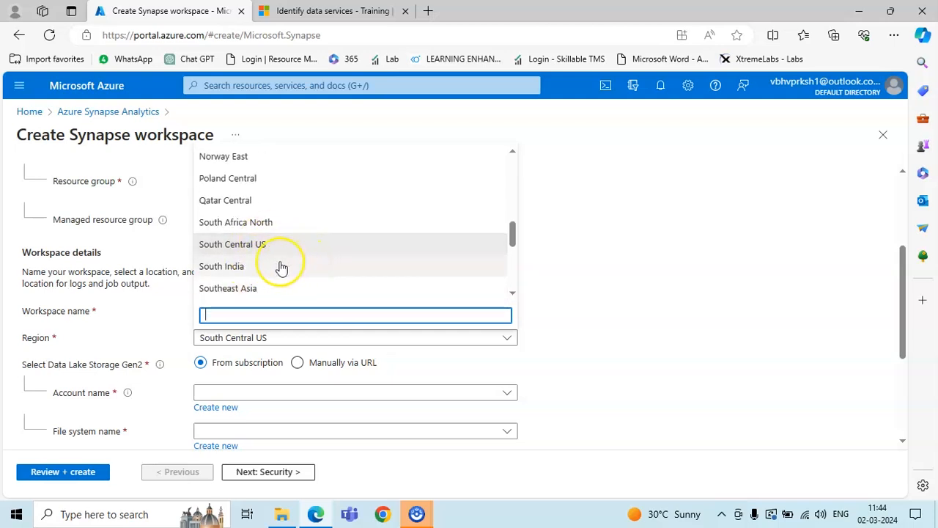
pyautogui.click(252, 268)
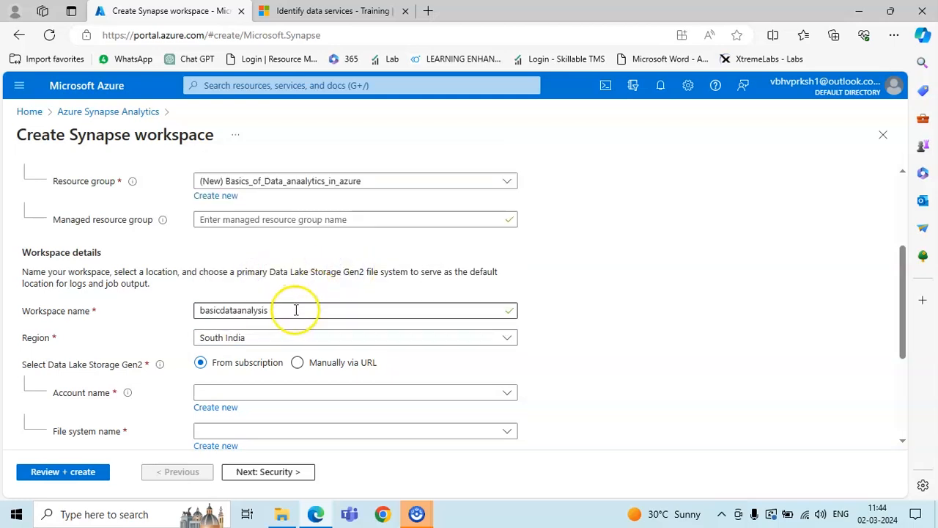
pyautogui.click(490, 343)
pyautogui.click(490, 343)
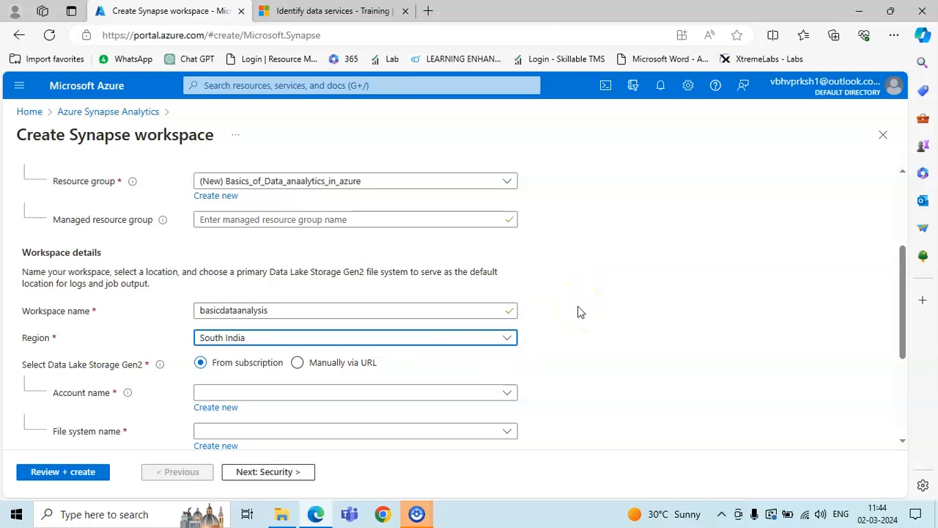
pyautogui.click(578, 325)
pyautogui.scroll(-2, 579, 327)
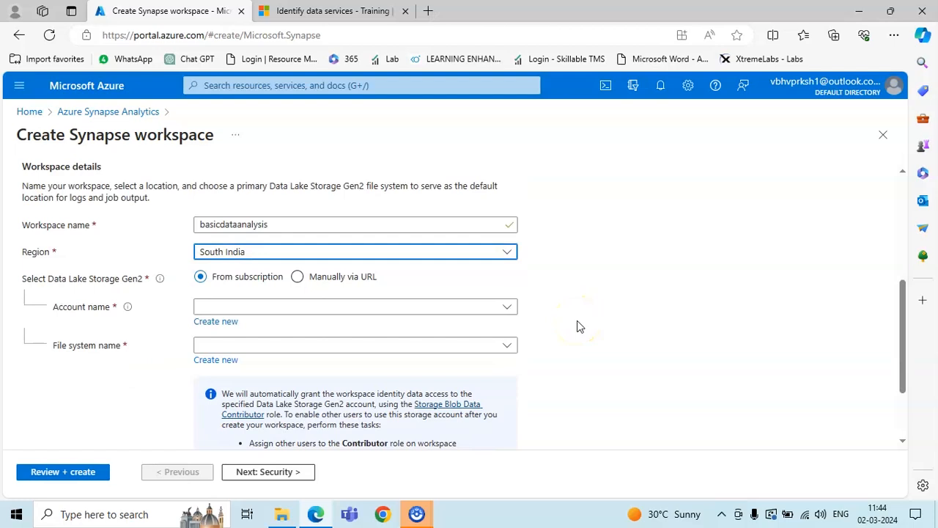
pyautogui.moveTo(49, 278); pyautogui.dragTo(144, 276)
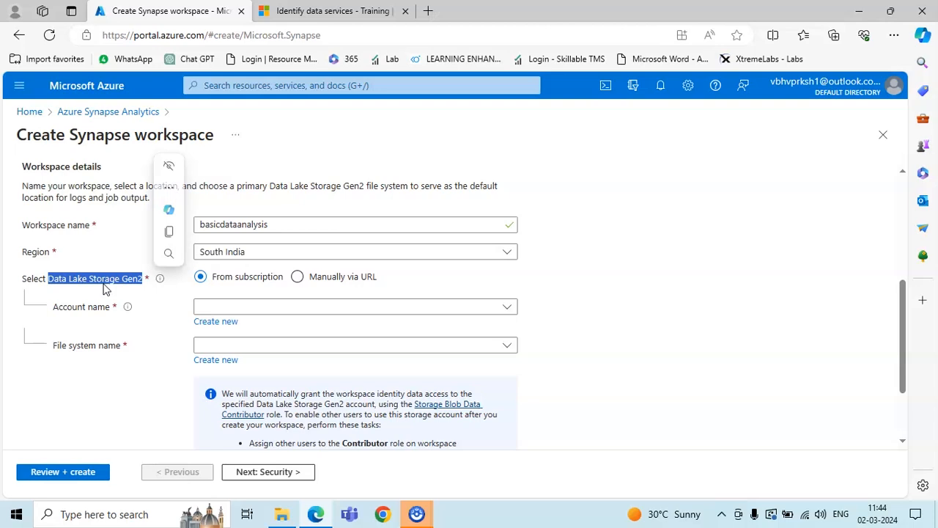
pyautogui.click(145, 298)
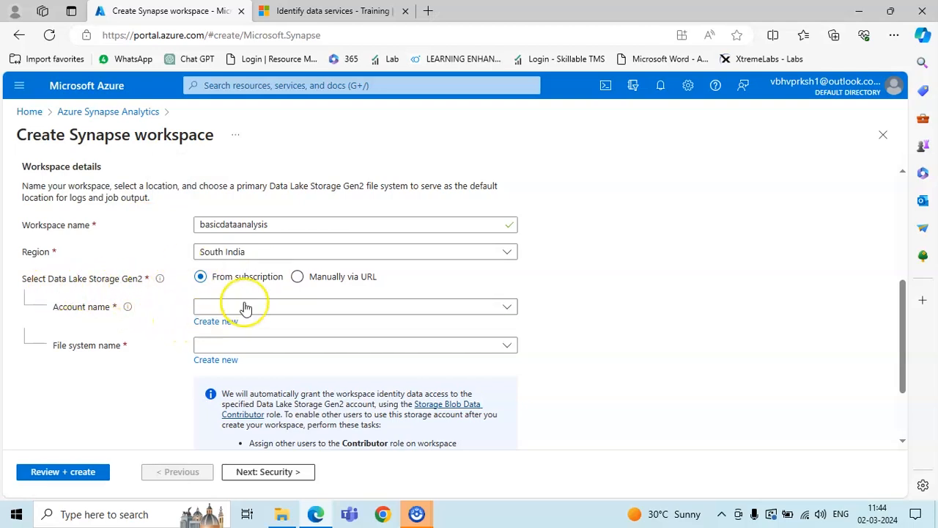
pyautogui.click(299, 277)
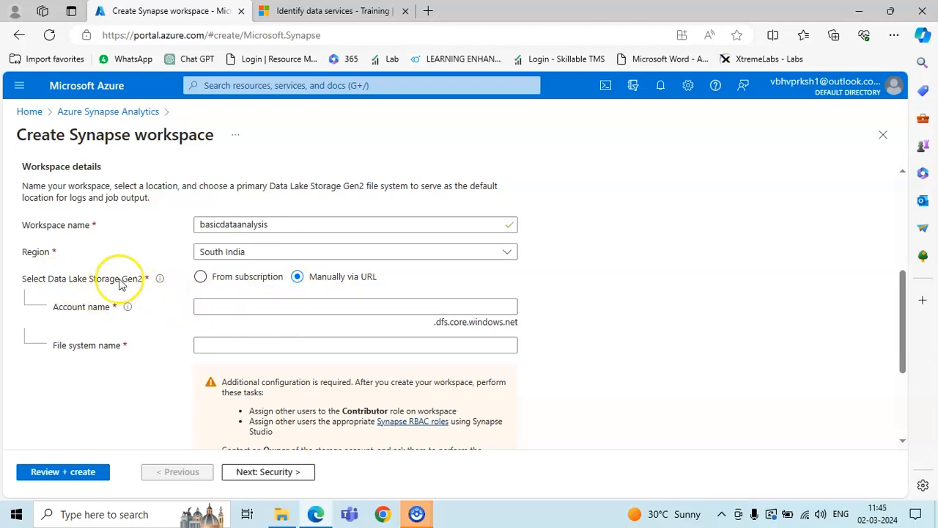
pyautogui.click(201, 278)
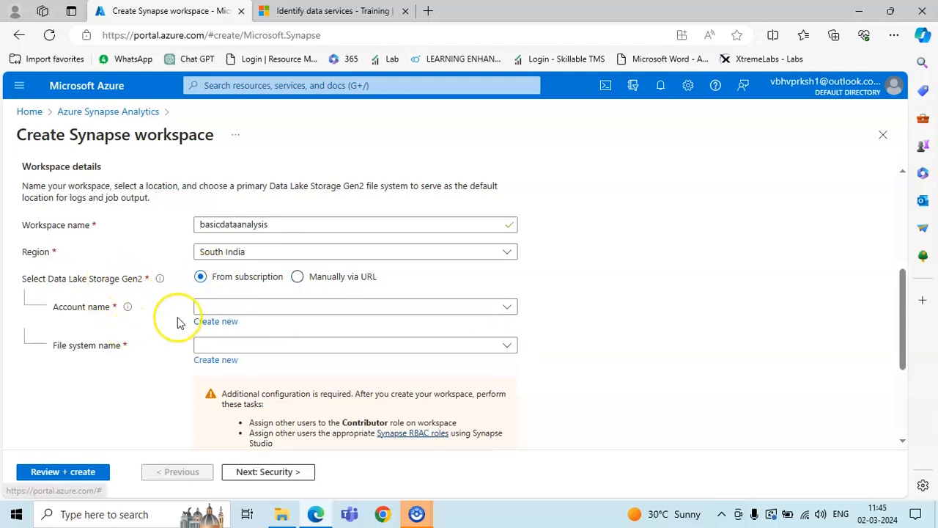
pyautogui.click(214, 326)
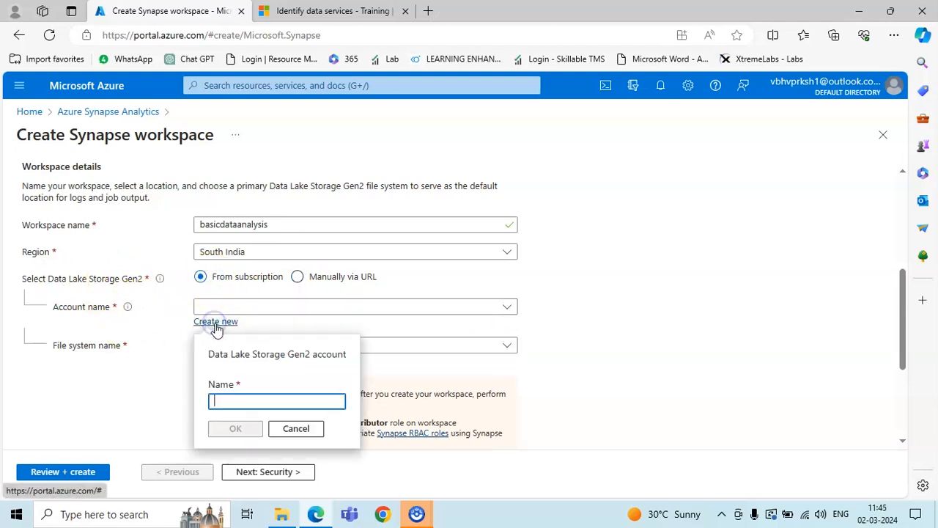
pyautogui.write('Data')
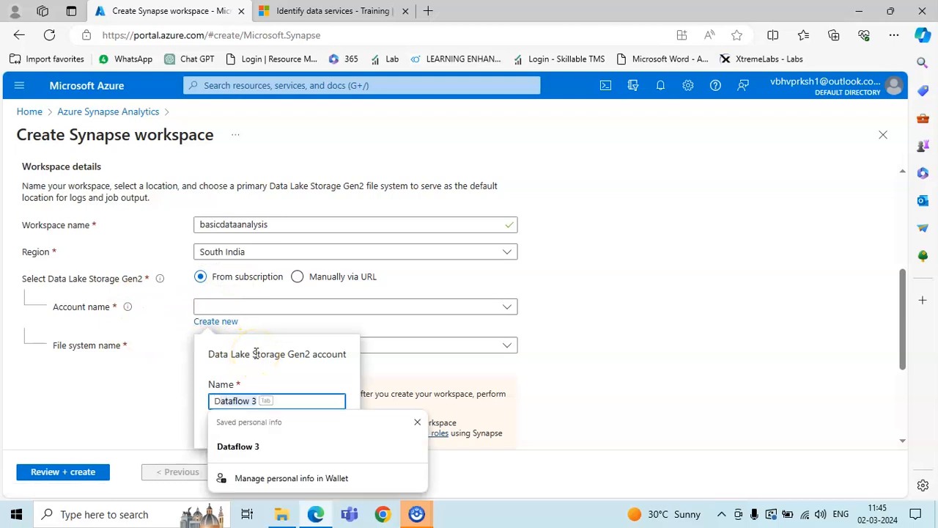
pyautogui.write('lakegen_2')
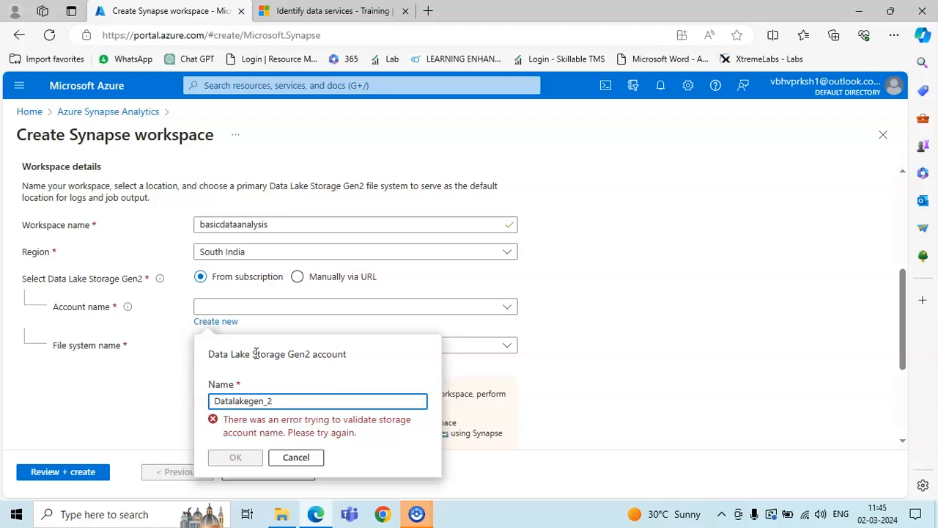
pyautogui.hotkey('ctrl', 'a')
pyautogui.press('BackSpace')
pyautogui.press('Down')
pyautogui.write('Vaibhav_d')
pyautogui.press('BackSpace')
pyautogui.press('BackSpace')
pyautogui.press('BackSpace')
pyautogui.write('v')
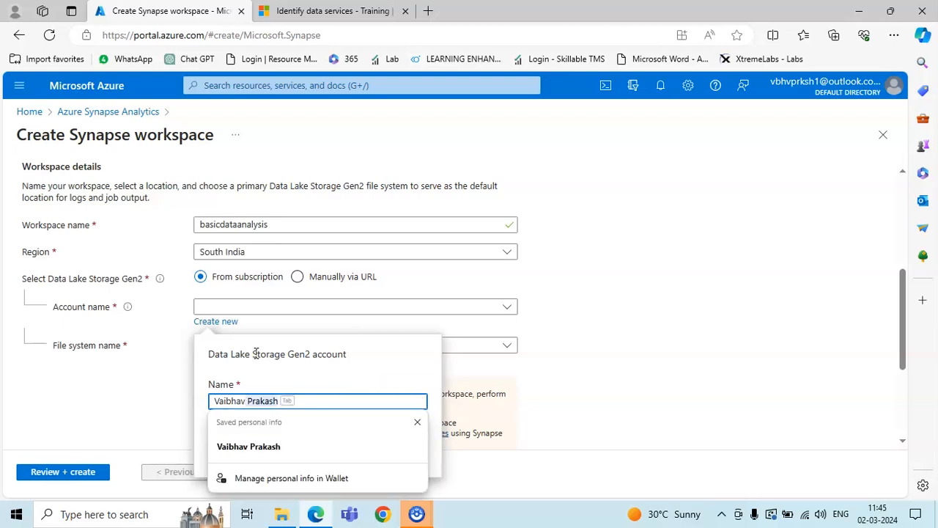
pyautogui.press('BackSpace')
pyautogui.press('BackSpace')
pyautogui.press('BackSpace')
pyautogui.press('BackSpace')
pyautogui.press('BackSpace')
pyautogui.press('BackSpace')
pyautogui.press('BackSpace')
pyautogui.press('BackSpace')
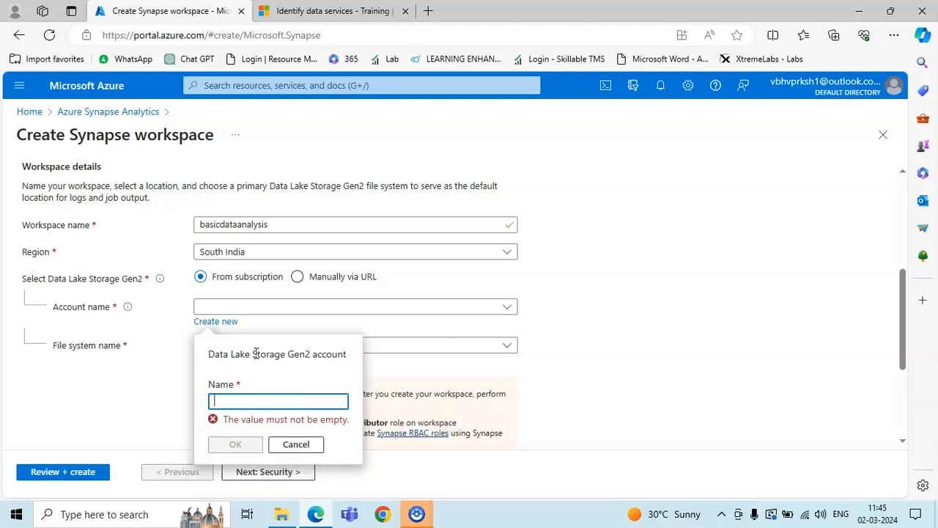
pyautogui.write('vaibhav')
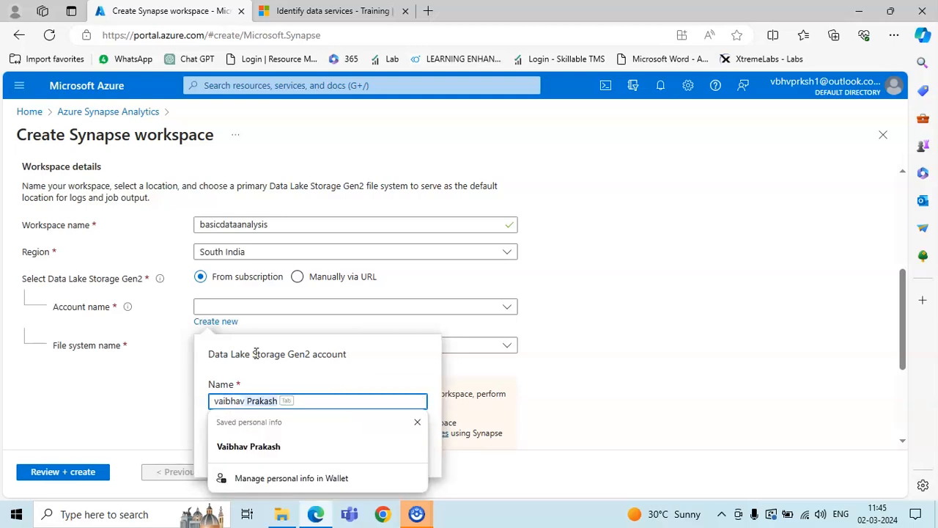
pyautogui.press('BackSpace')
pyautogui.write('DL')
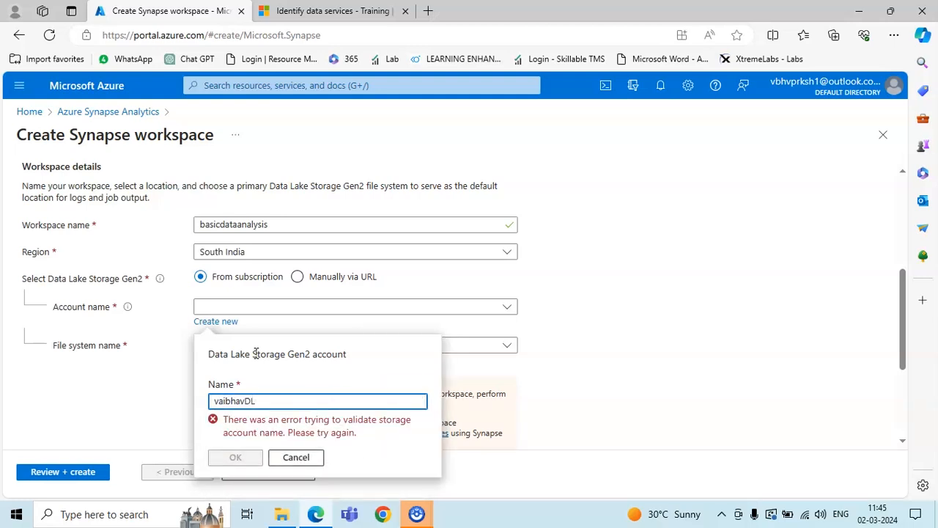
pyautogui.press('BackSpace')
pyautogui.press('BackSpace')
pyautogui.write('dl')
# Cancel the new storage account dialog and return to the Data Lake settings
pyautogui.click(295, 456)
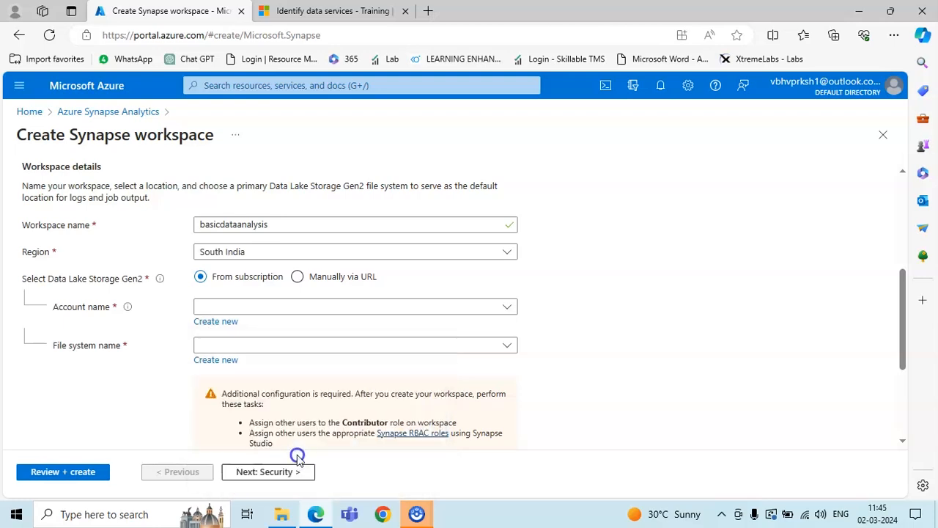
pyautogui.scroll(-1, 308, 337)
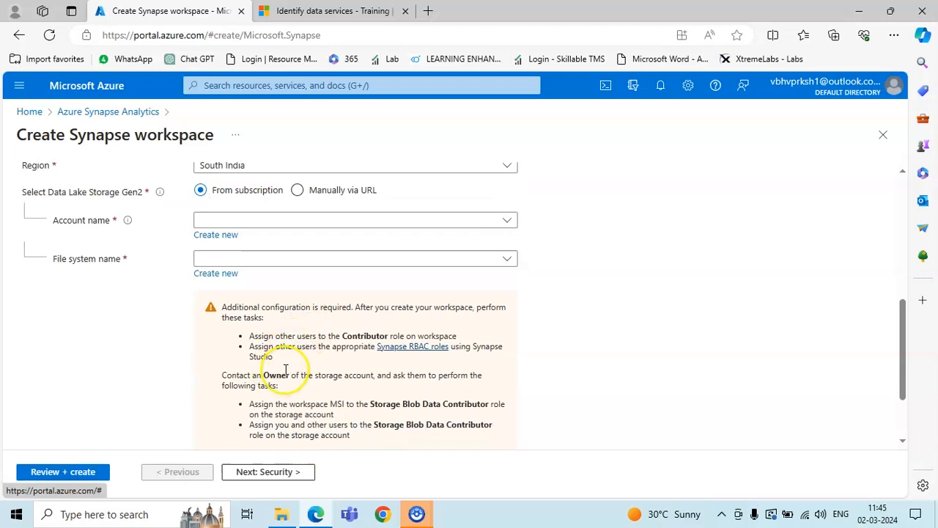
pyautogui.scroll(-1, 318, 398)
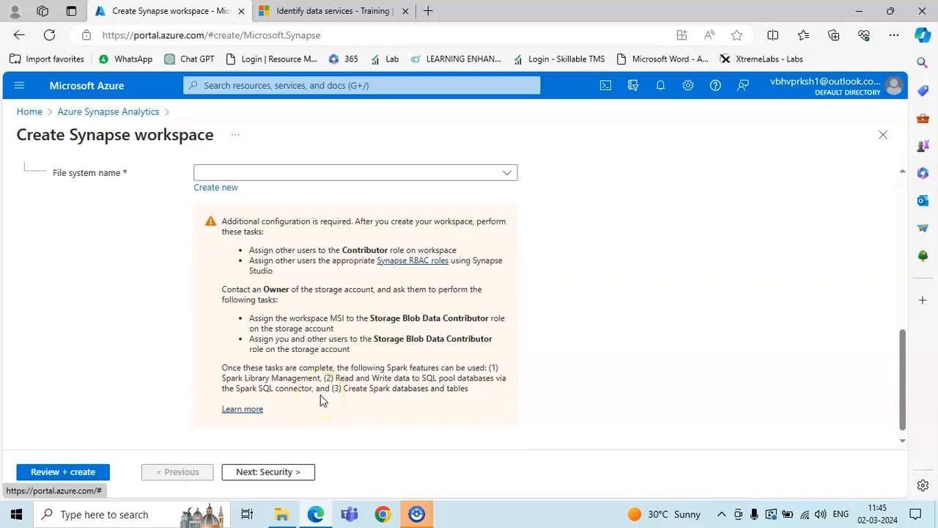
pyautogui.scroll(1, 321, 400)
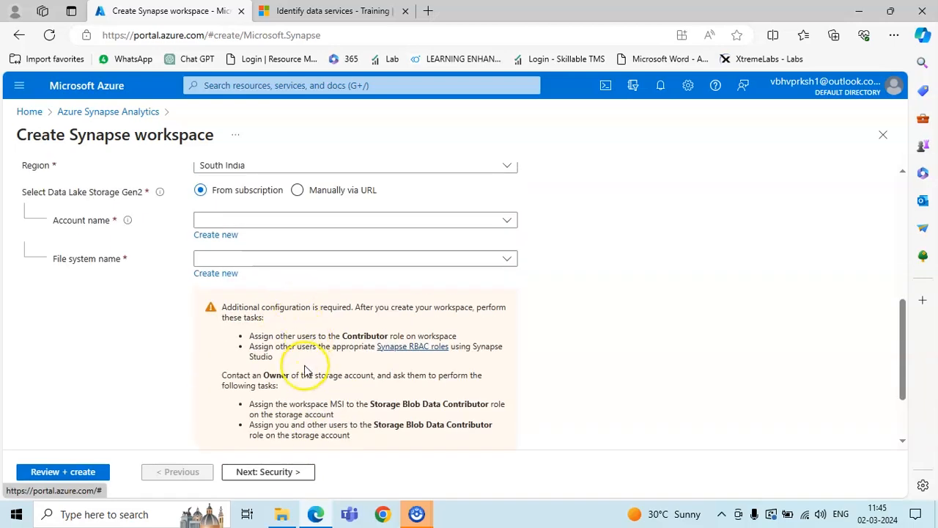
# Set the Data Lake account name to None and check the empty File system list
pyautogui.click(507, 223)
pyautogui.click(507, 224)
pyautogui.click(507, 224)
pyautogui.click(313, 268)
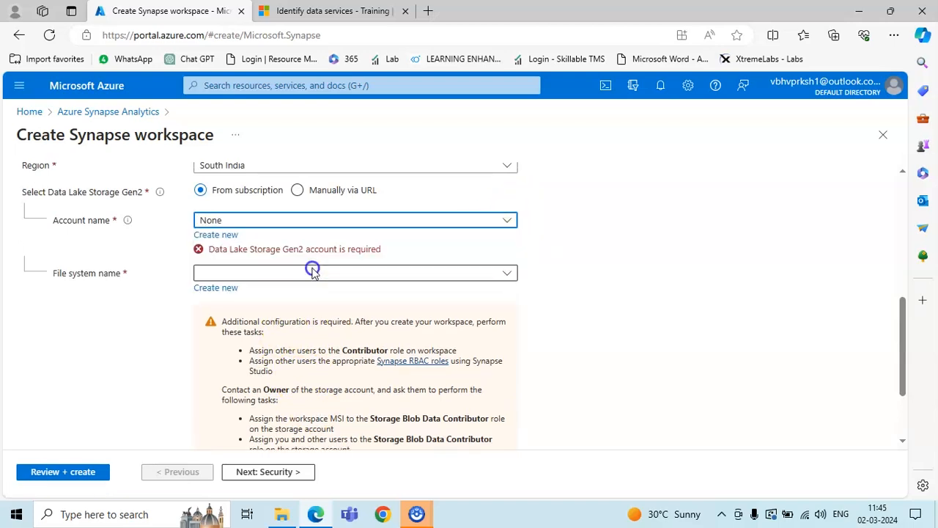
pyautogui.click(448, 272)
pyautogui.click(649, 294)
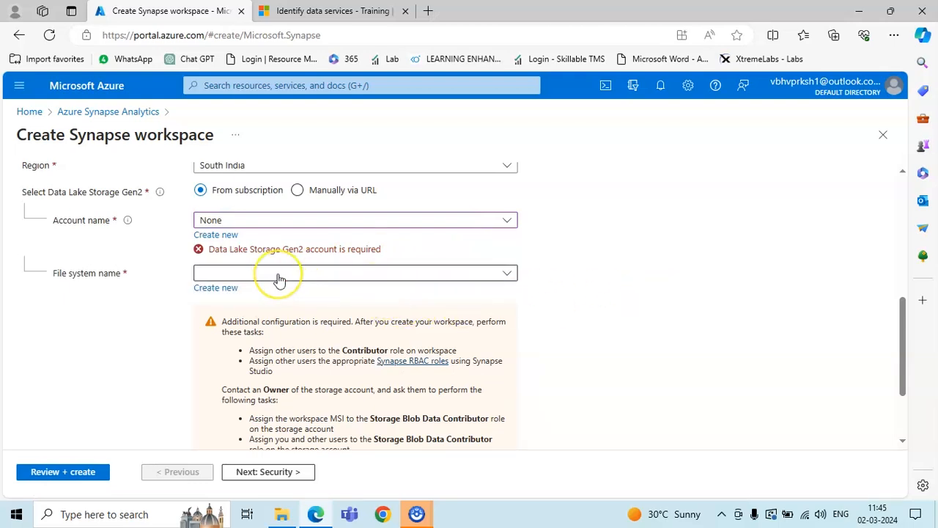
pyautogui.click(218, 236)
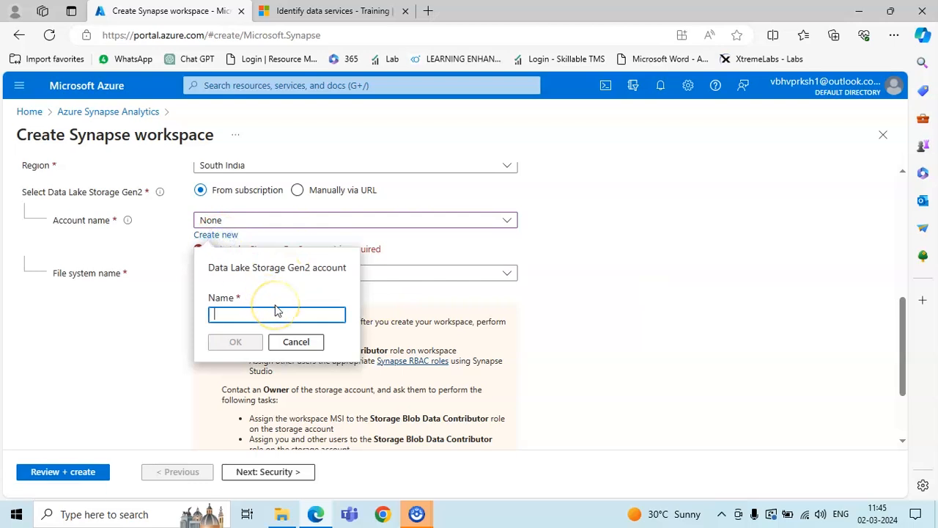
pyautogui.write('vaibhav')
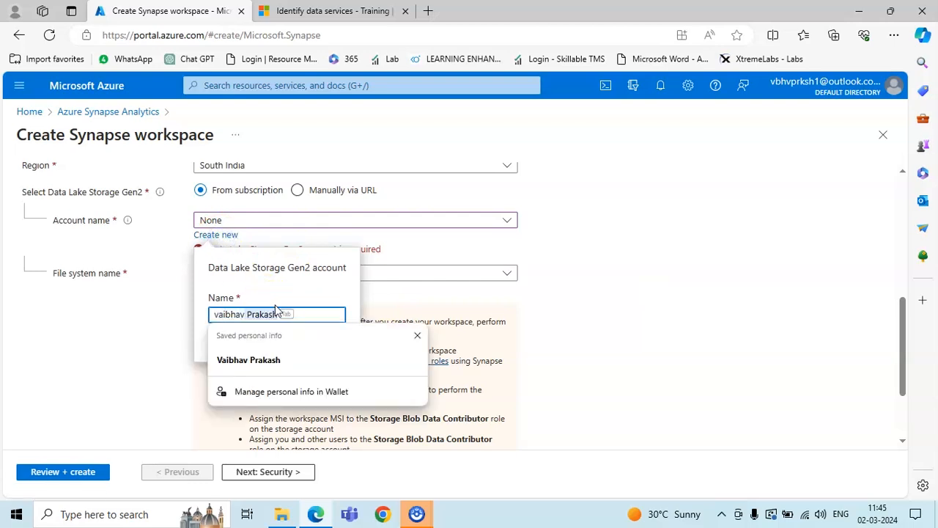
pyautogui.write('datalake')
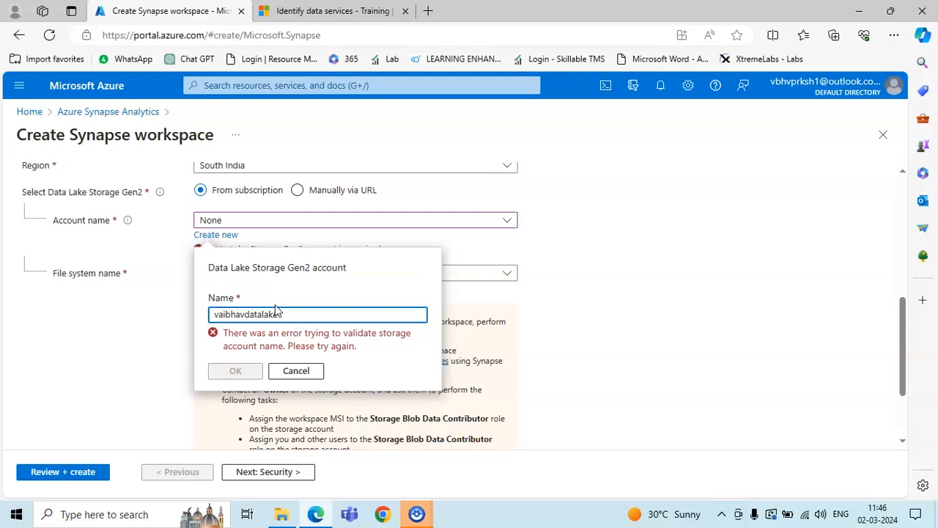
pyautogui.click(296, 372)
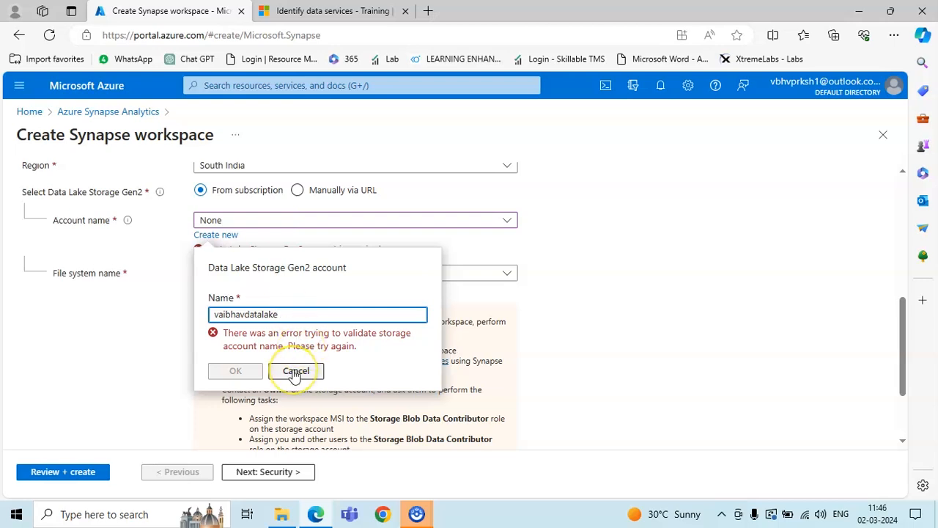
pyautogui.click(294, 372)
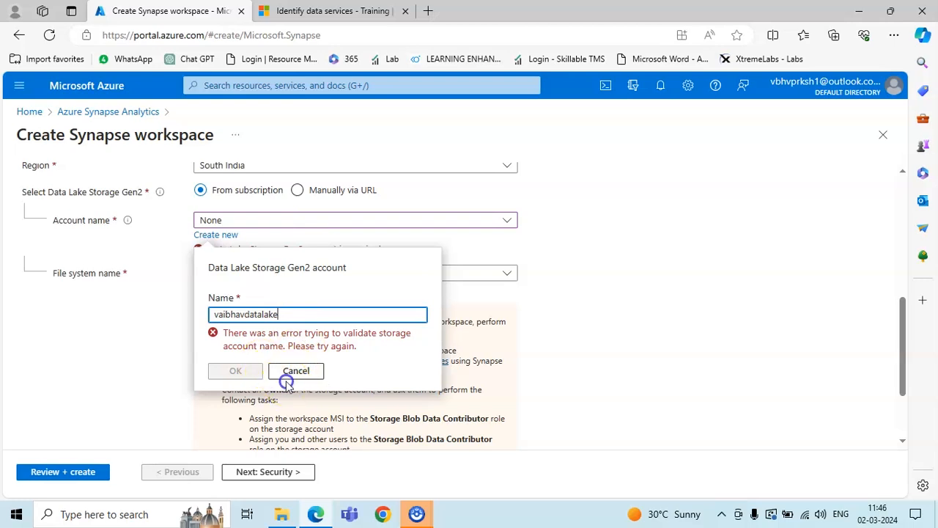
pyautogui.scroll(1, 294, 361)
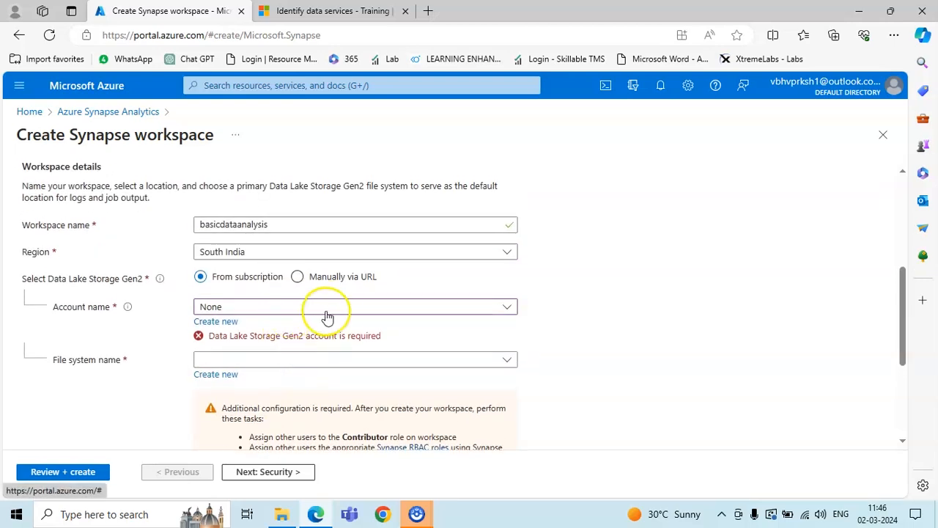
pyautogui.click(216, 321)
pyautogui.click(244, 400)
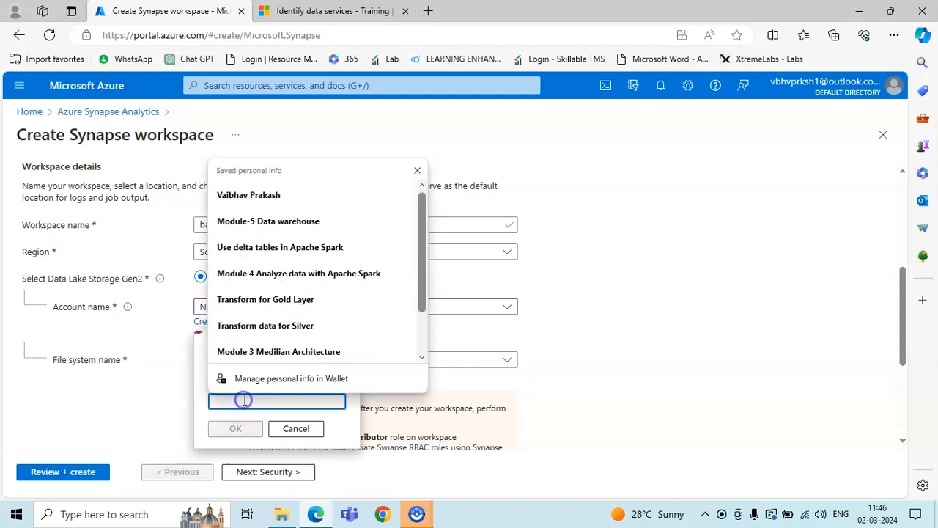
pyautogui.write('newworkspace lab3')
pyautogui.write('da')
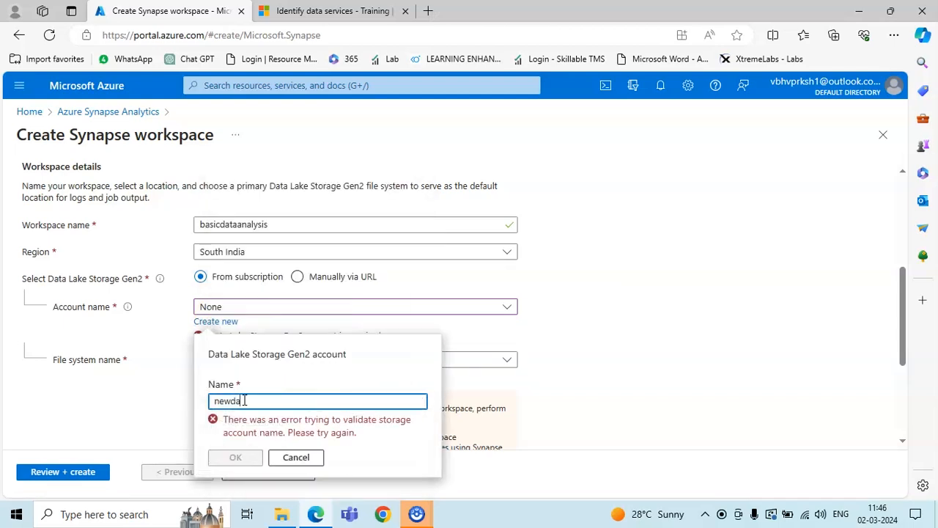
pyautogui.click(273, 457)
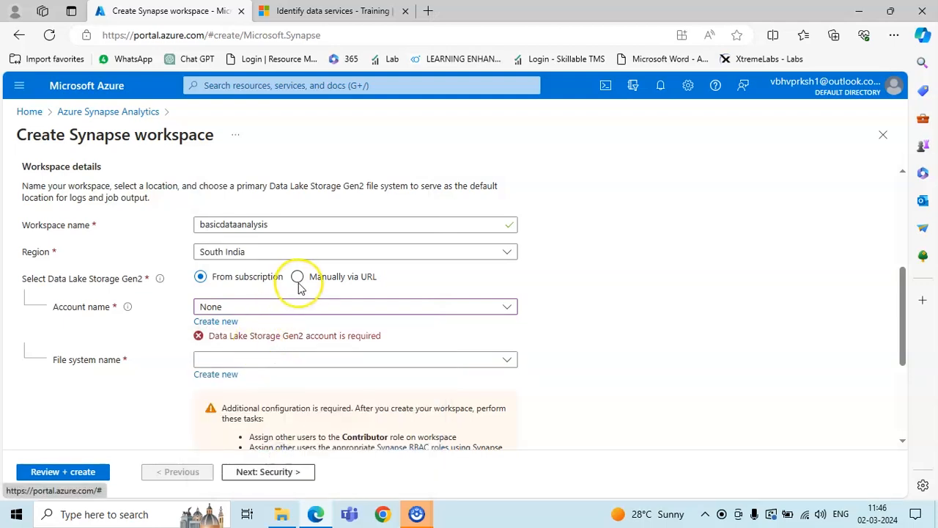
pyautogui.click(324, 312)
pyautogui.click(324, 311)
pyautogui.click(334, 366)
pyautogui.click(333, 365)
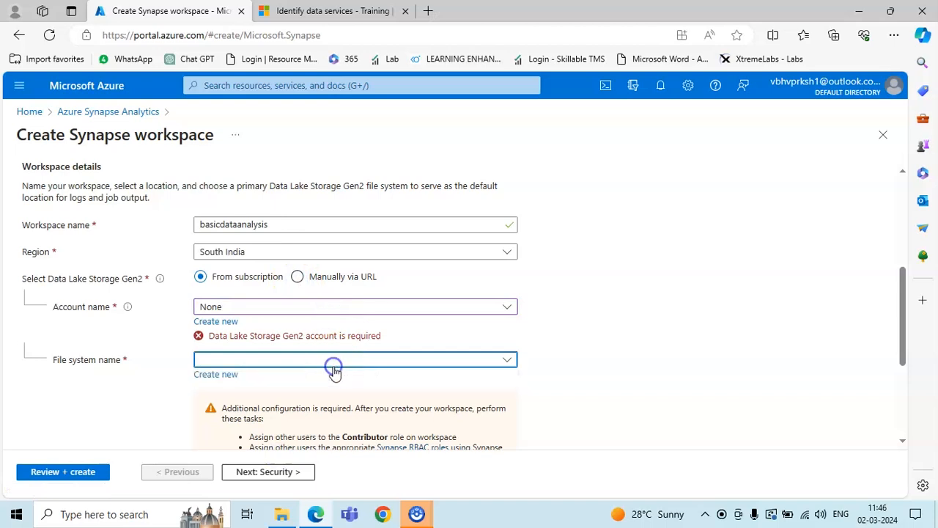
# Create a new file system named filesys
pyautogui.click(216, 375)
pyautogui.write('filesys')
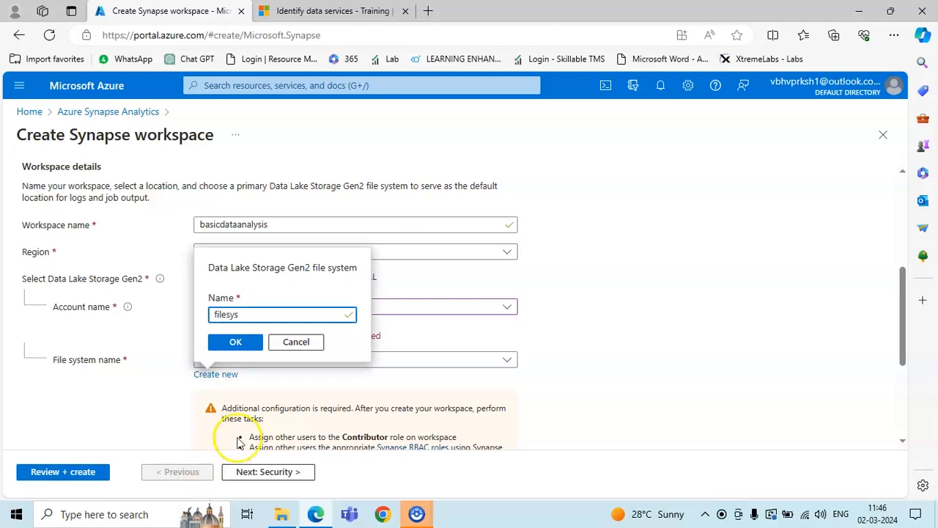
pyautogui.click(246, 342)
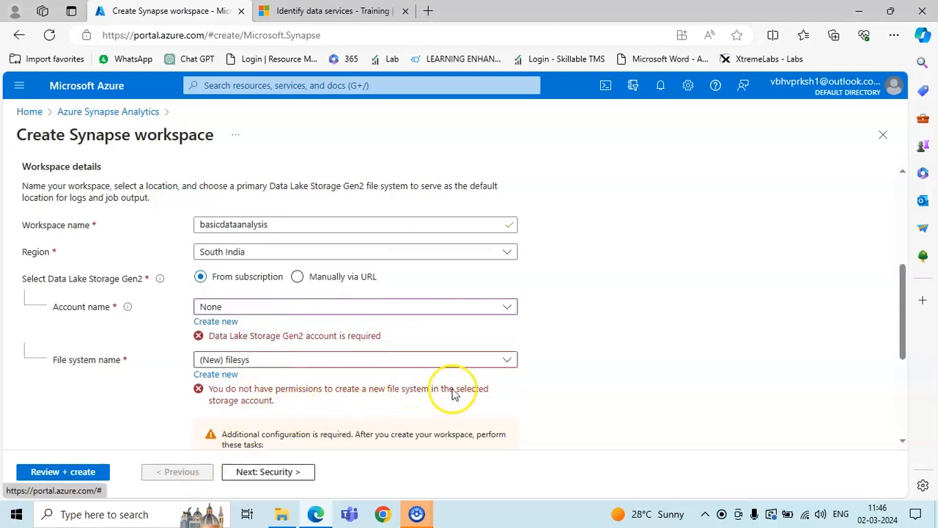
# Keep the account as None, then try a new storage account 'newaccount' and clear its name
pyautogui.click(508, 306)
pyautogui.click(277, 357)
pyautogui.click(220, 323)
pyautogui.click(287, 396)
pyautogui.write('n')
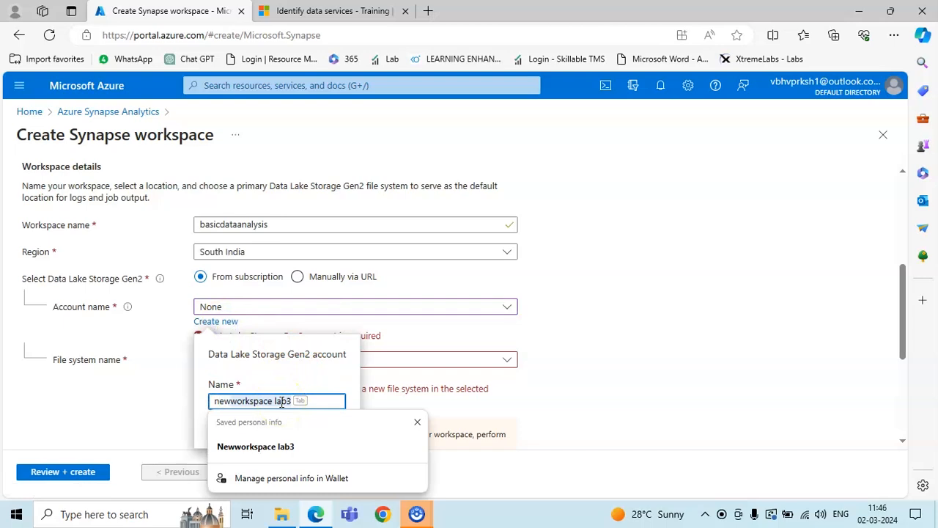
pyautogui.write('ewaccount')
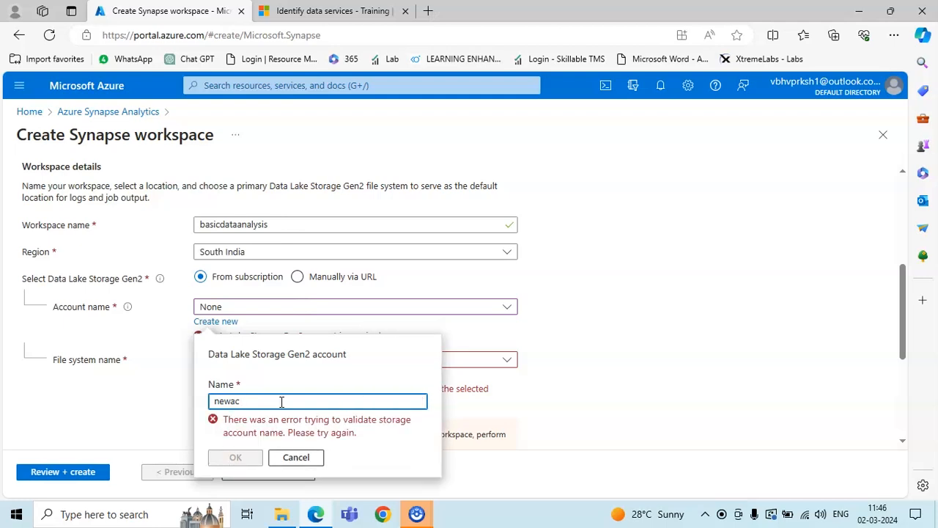
pyautogui.press('BackSpace')
pyautogui.press('BackSpace')
pyautogui.press('BackSpace')
pyautogui.press('BackSpace')
pyautogui.press('BackSpace')
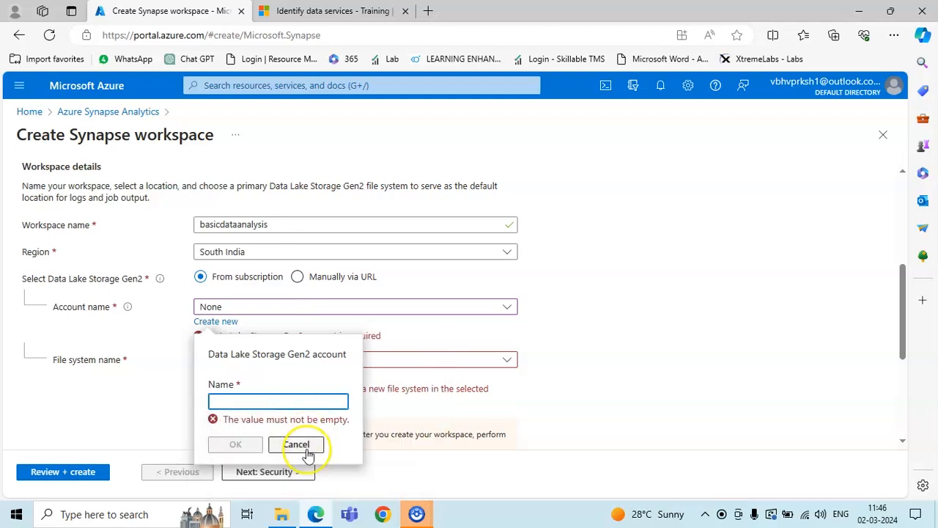
pyautogui.click(296, 445)
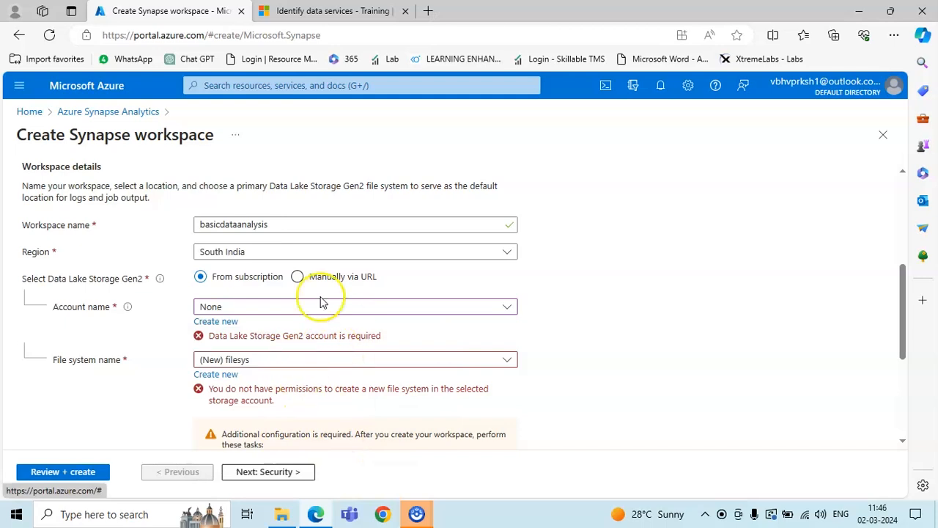
# Change the workspace region to South Central US
pyautogui.click(477, 252)
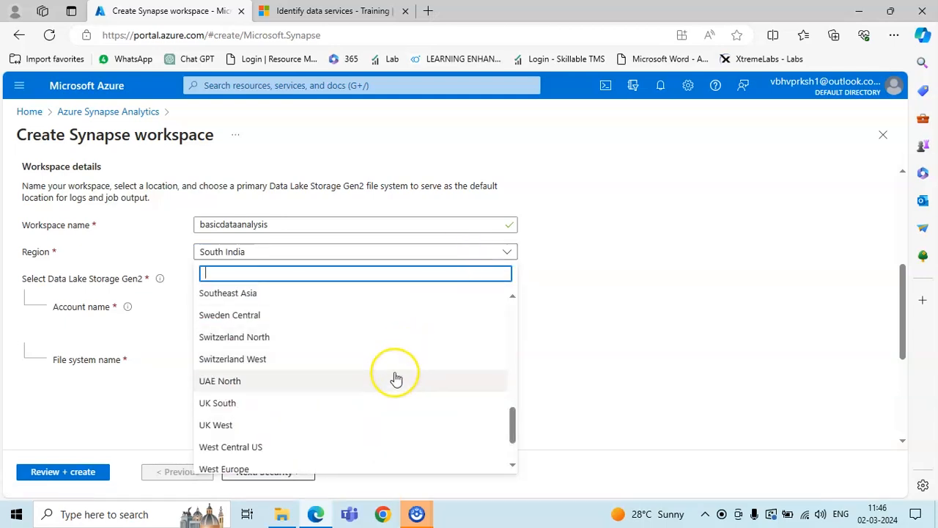
pyautogui.scroll(-2, 391, 403)
pyautogui.scroll(3, 387, 398)
pyautogui.click(365, 396)
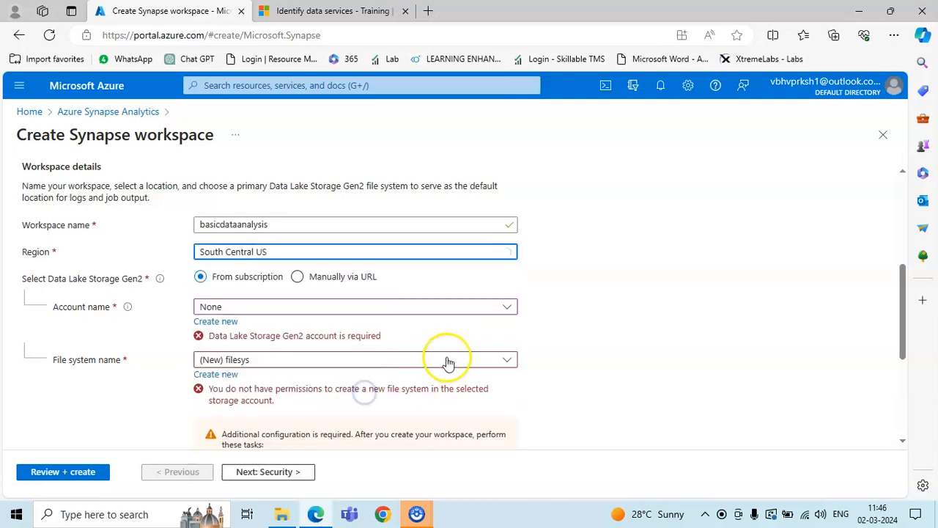
# Try creating a storage account named newdl, then cancel, leaving the account as None
pyautogui.click(495, 311)
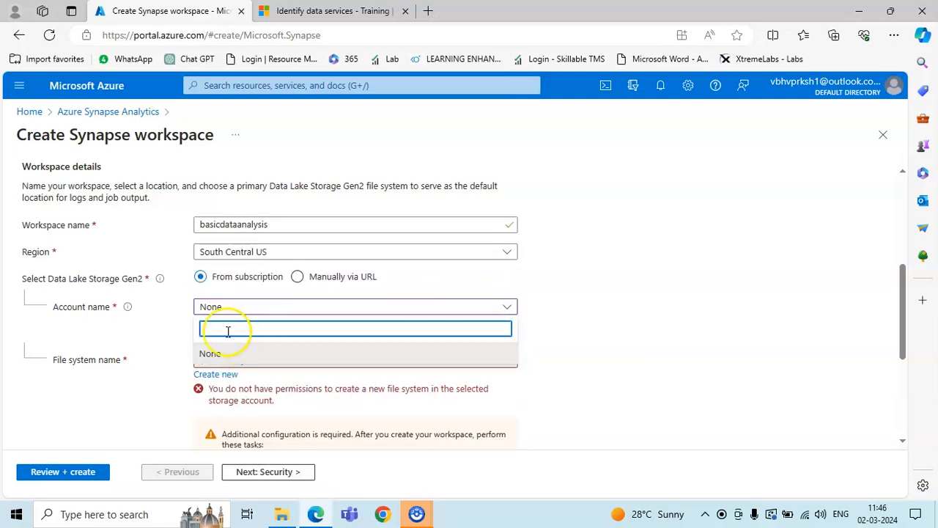
pyautogui.click(191, 331)
pyautogui.click(219, 323)
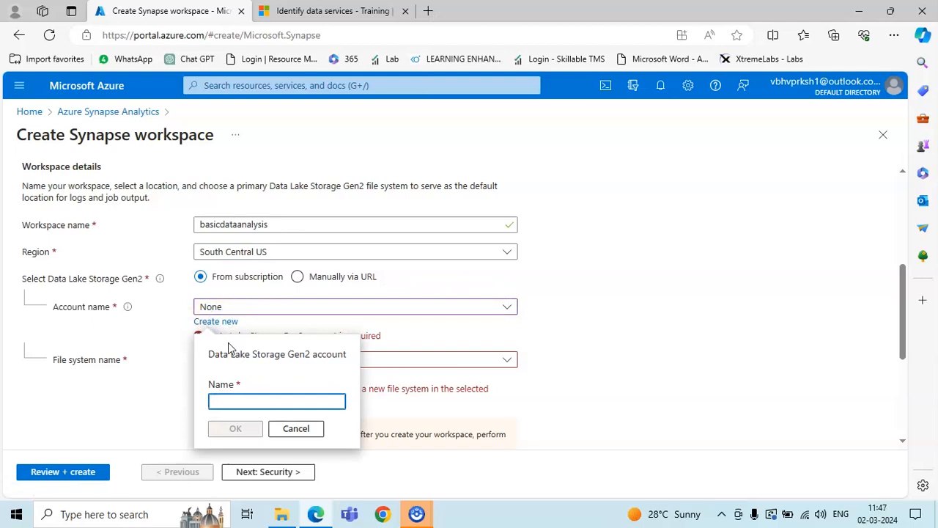
pyautogui.write('newdl')
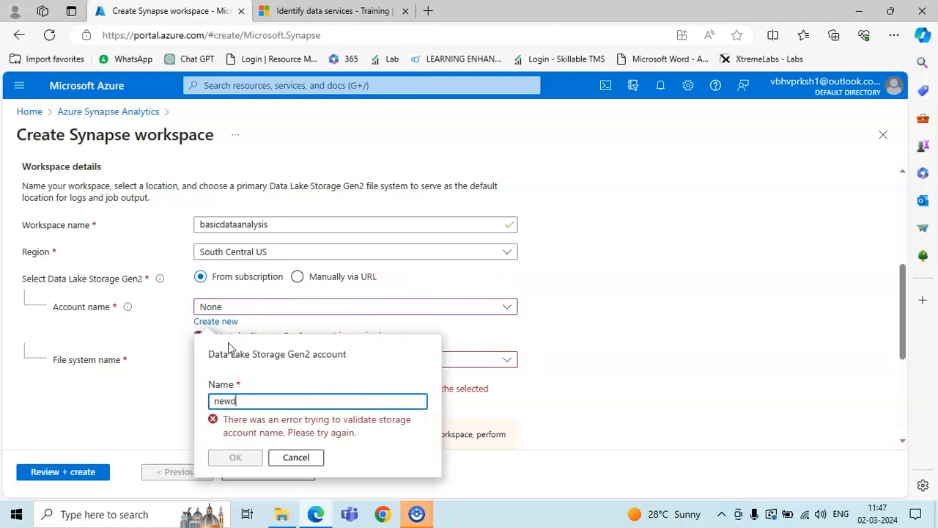
pyautogui.click(302, 456)
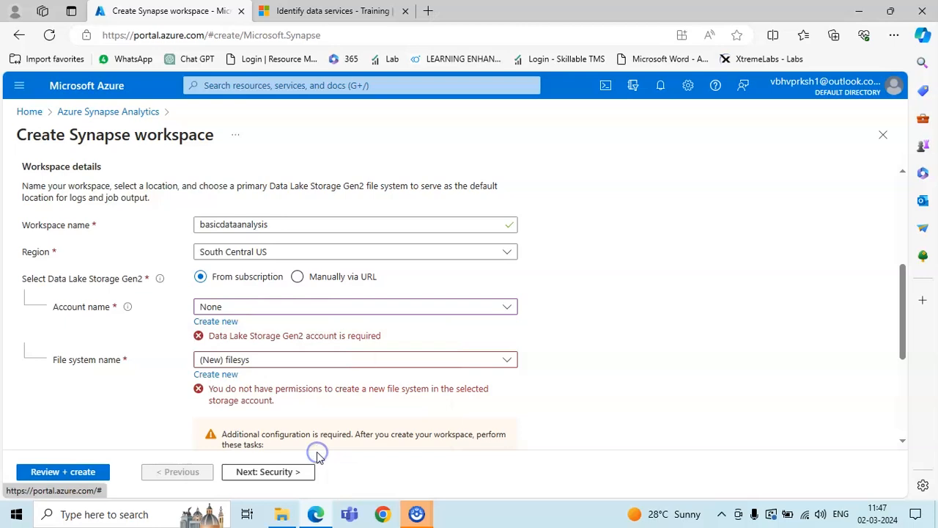
# Dismiss the new file system prompt and review the filesys permissions warning
pyautogui.click(231, 377)
pyautogui.click(231, 379)
pyautogui.scroll(-3, 301, 381)
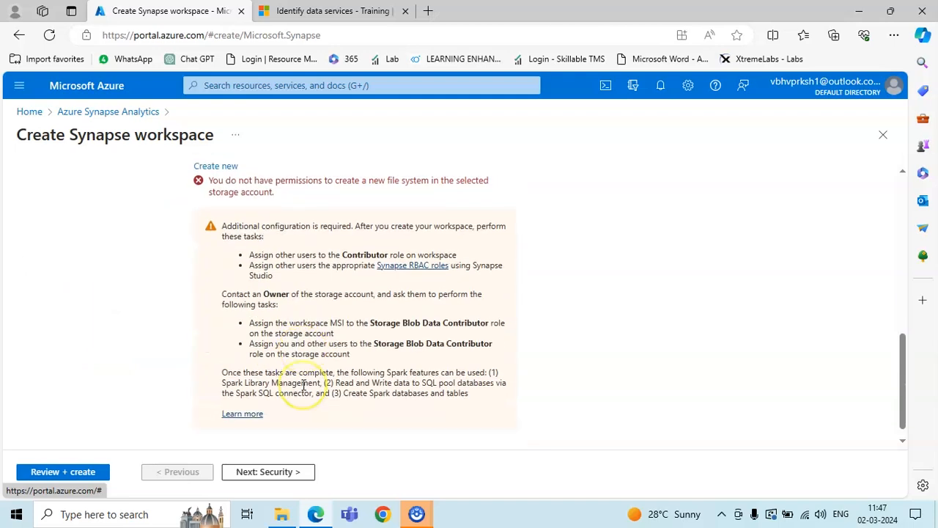
pyautogui.scroll(-1, 303, 384)
pyautogui.scroll(2, 304, 385)
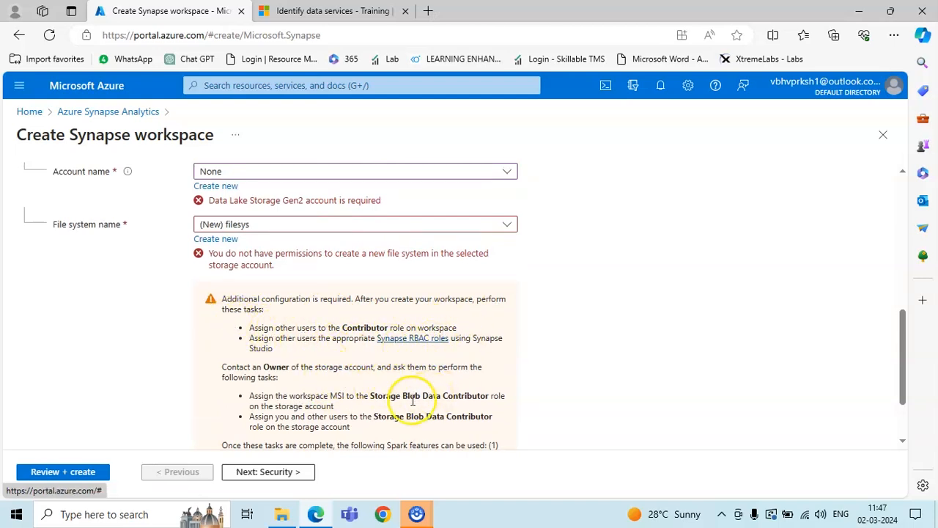
pyautogui.scroll(-2, 413, 401)
pyautogui.scroll(4, 373, 423)
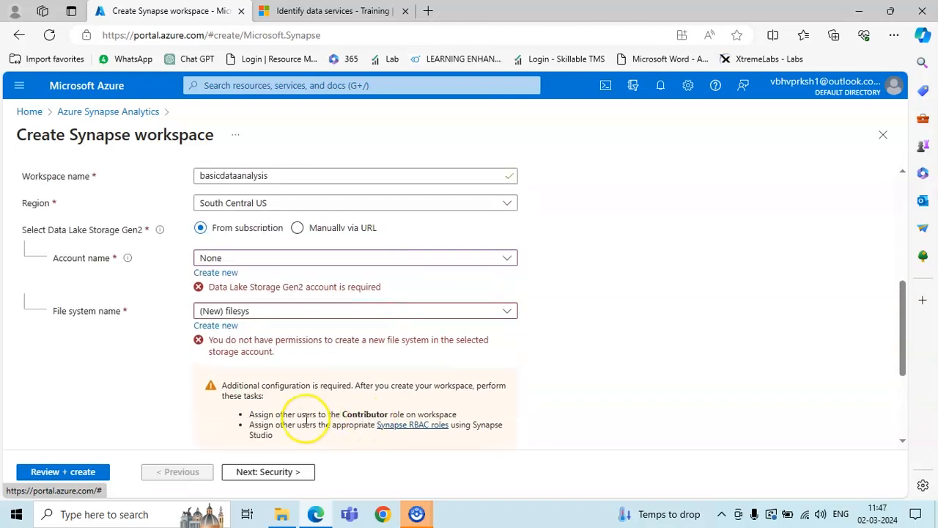